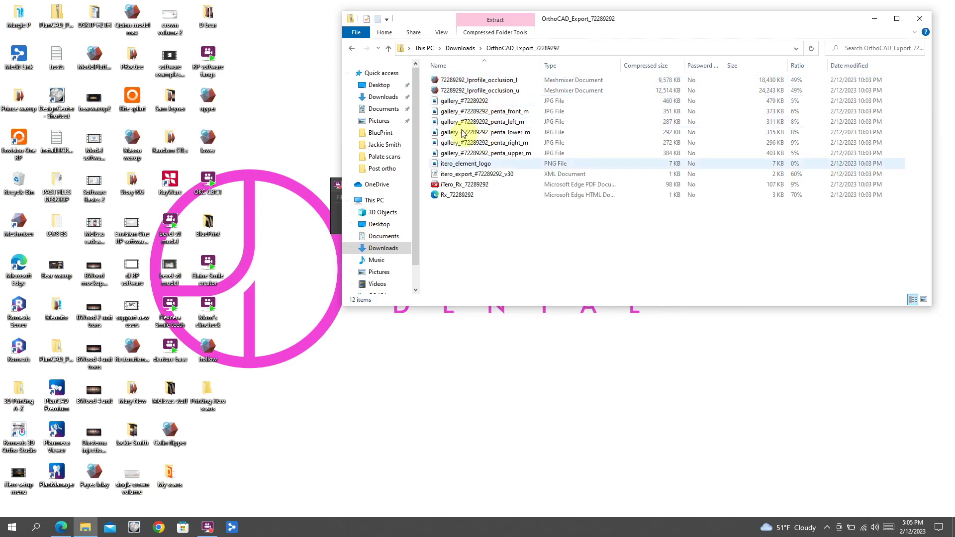
- Copy both arch scan files into the Printing iTero scans desktop folder
click(493, 81)
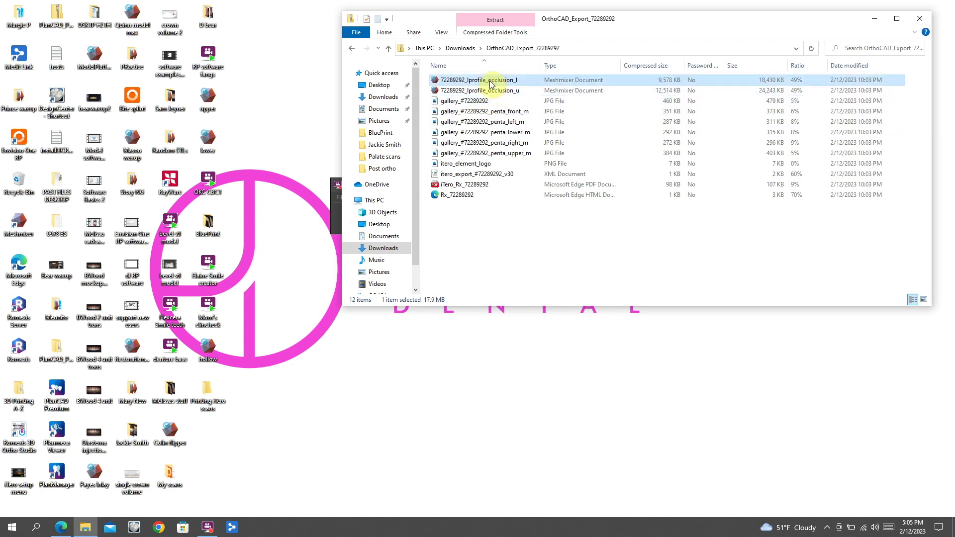
ctrl+click(494, 92)
drag(493, 91, 205, 390)
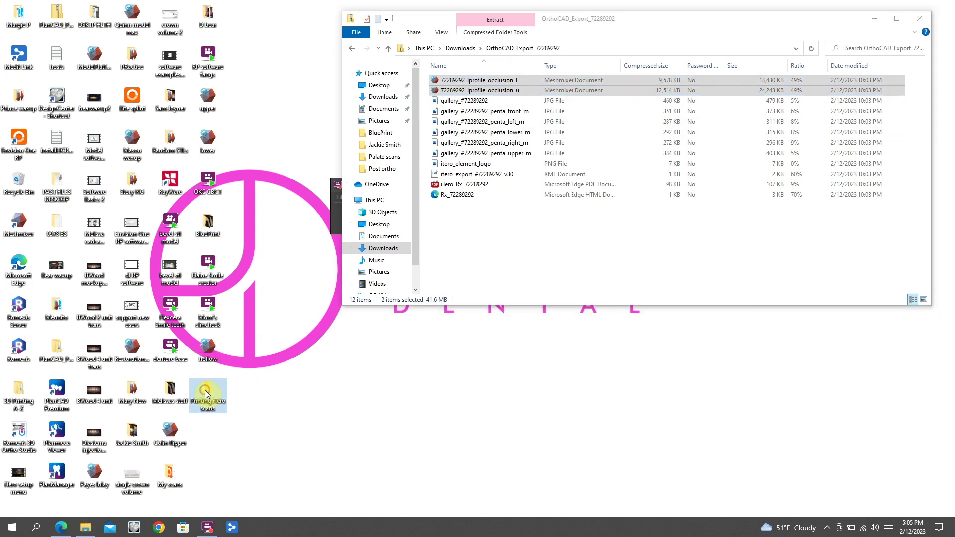
- Open the Printing iTero scans folder and load the upper arch (_u) scan in Meshmixer
click(921, 20)
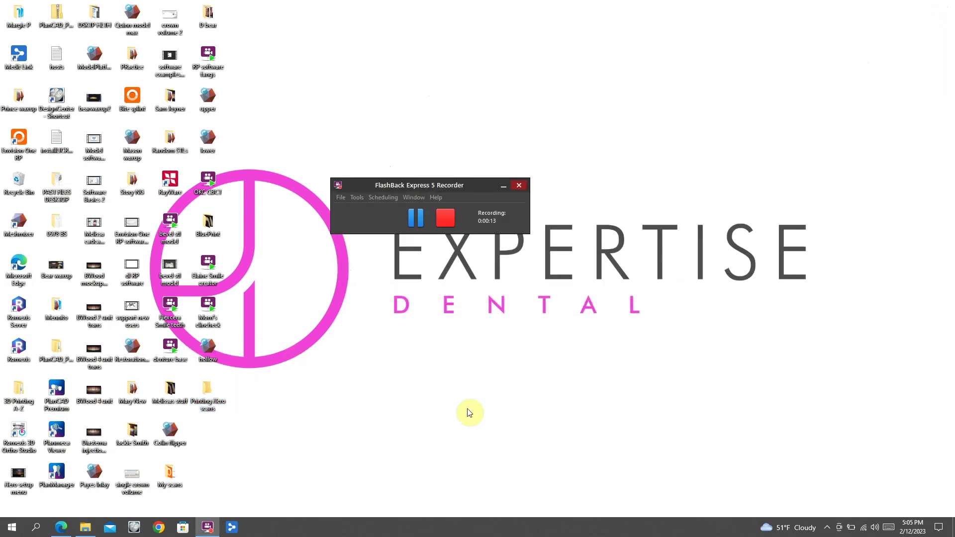
double_click(212, 390)
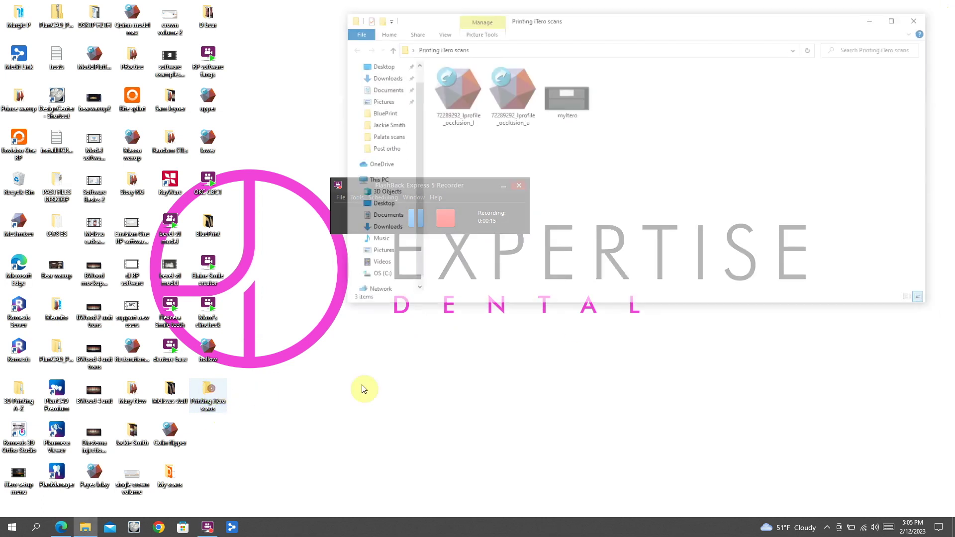
click(519, 101)
double_click(519, 101)
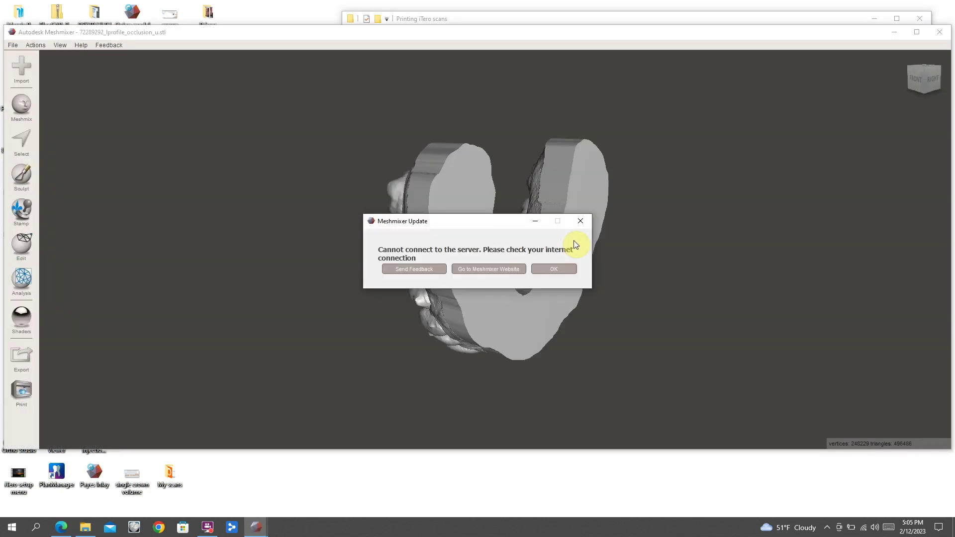
- Dismiss the Meshmixer update warning, inspect the upper arch from several angles, and start Edit > Hollow
click(563, 268)
right_drag(563, 269, 428, 207)
right_drag(490, 119, 492, 99)
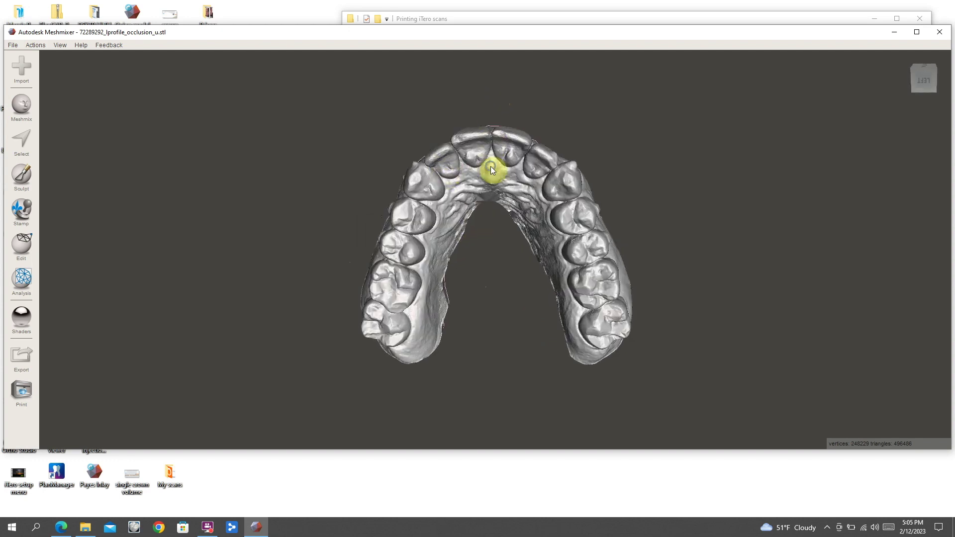
mouse_move(491, 166)
right_down()
mouse_move(498, 292)
mouse_move(472, 135)
mouse_move(507, 169)
mouse_move(500, 157)
right_up()
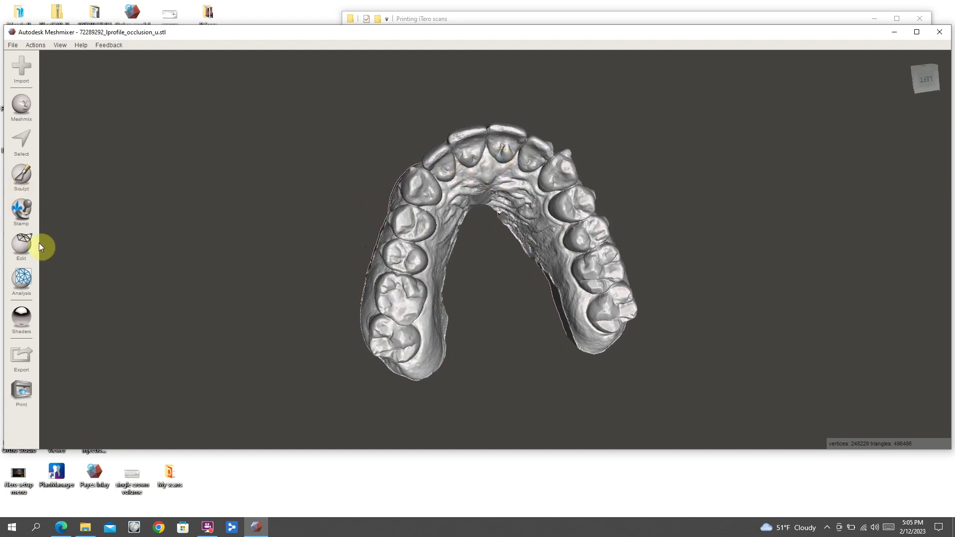
mouse_move(31, 240)
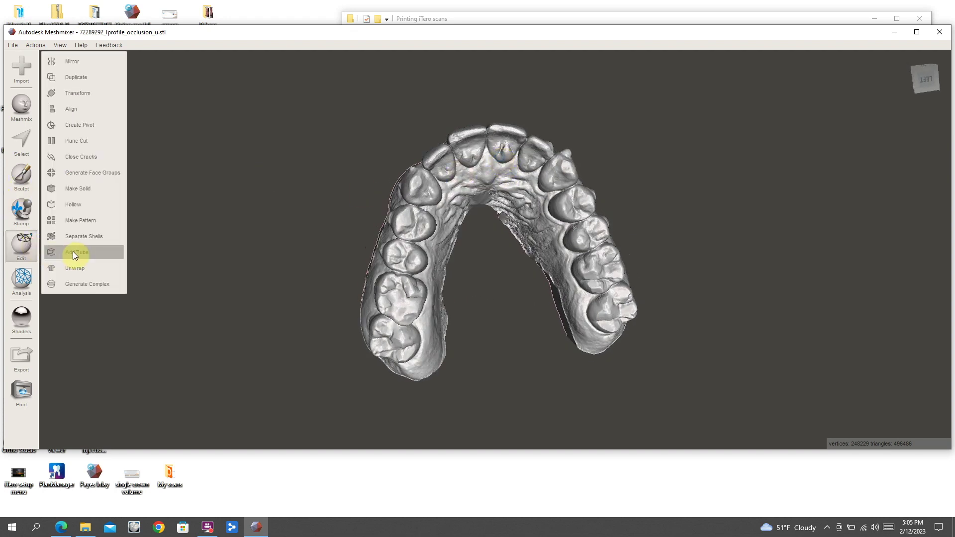
click(97, 205)
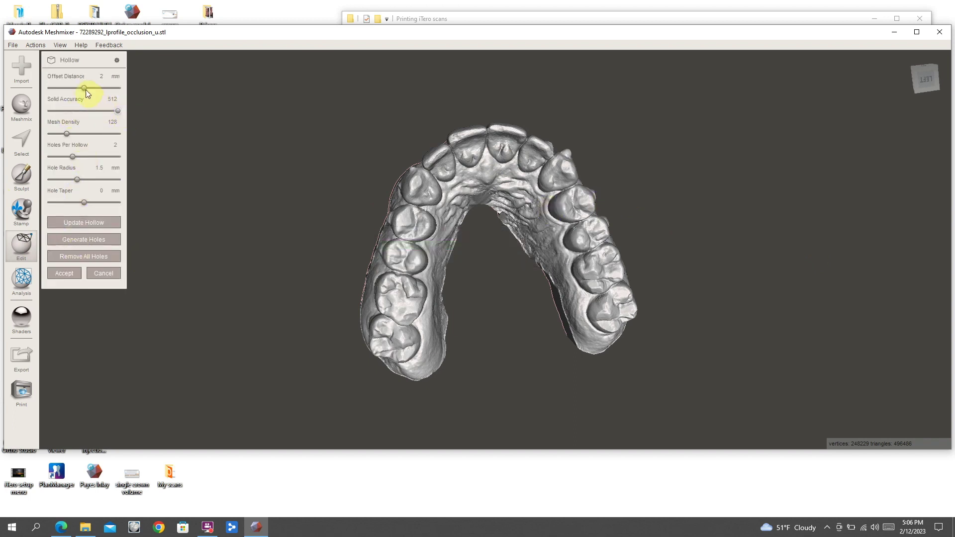
- Raise the hollow's Mesh Density to 508 and accept, giving 532,116 triangles
drag(75, 136, 117, 136)
click(72, 274)
right_drag(499, 232, 507, 366)
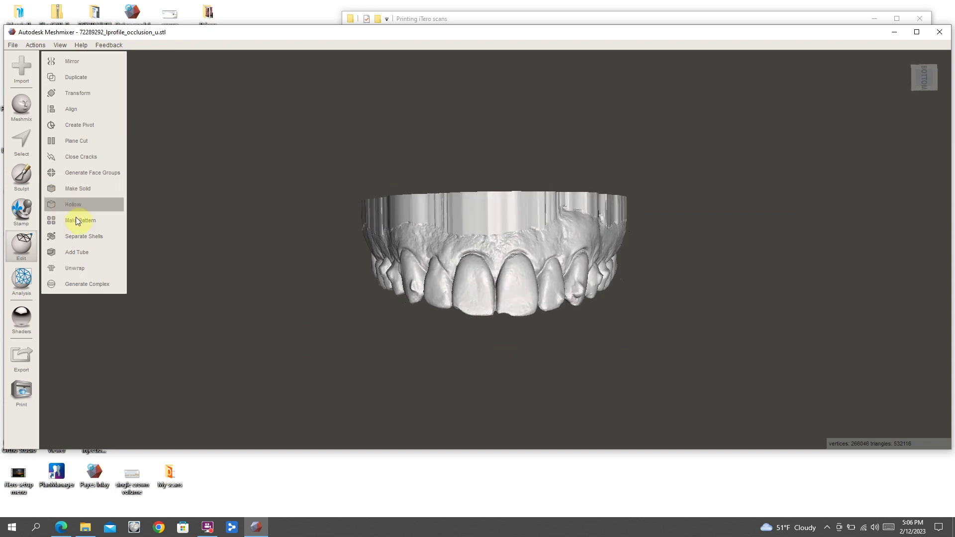
click(76, 141)
right_drag(513, 210, 519, 140)
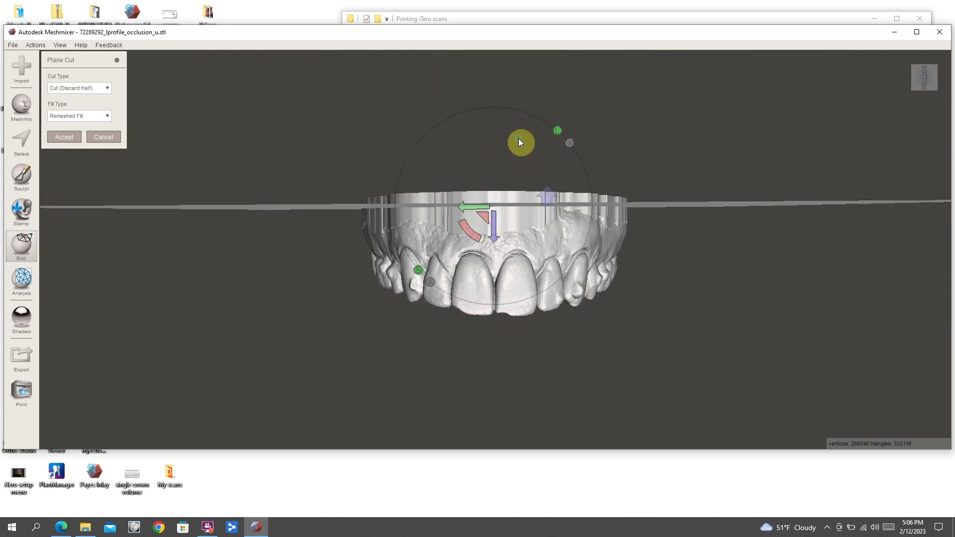
click(70, 136)
right_drag(508, 172, 512, 133)
click(35, 46)
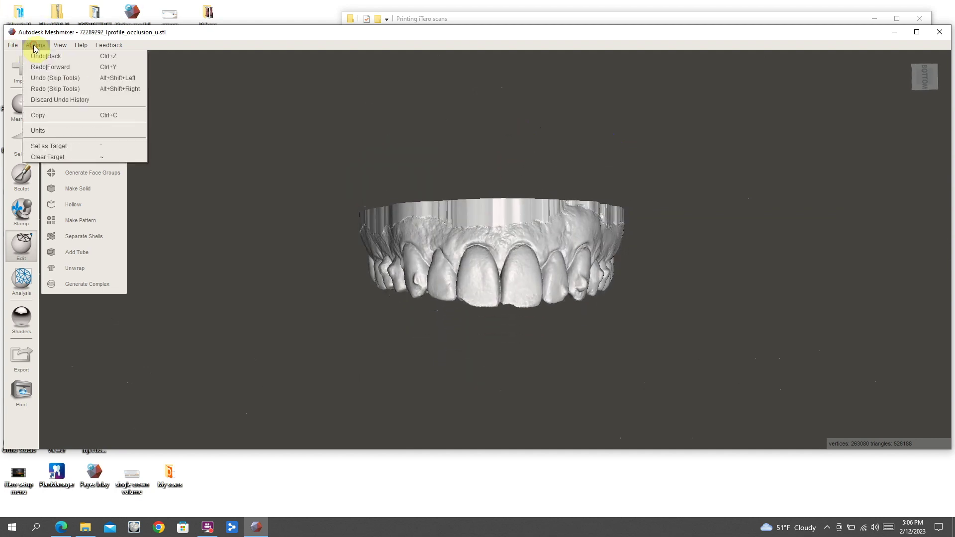
click(55, 77)
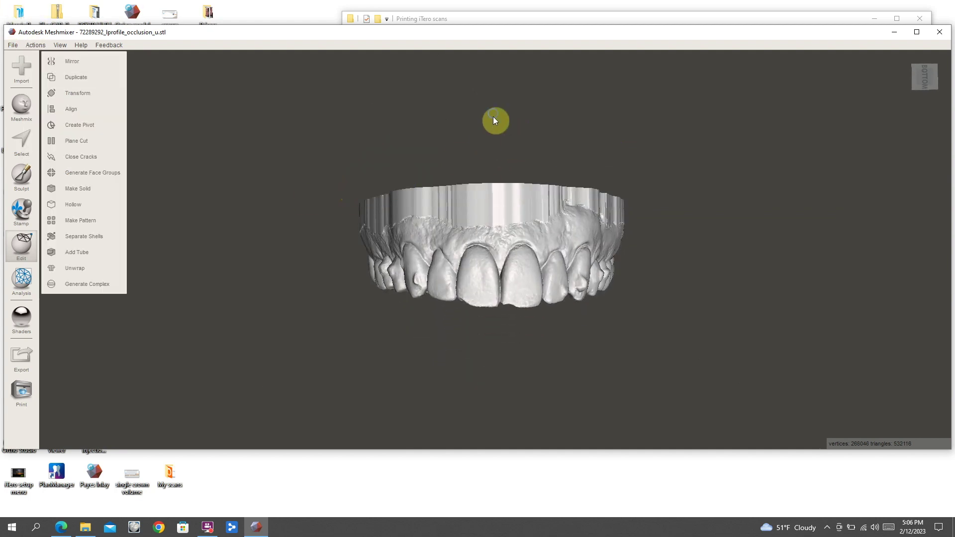
right_drag(495, 121, 474, 99)
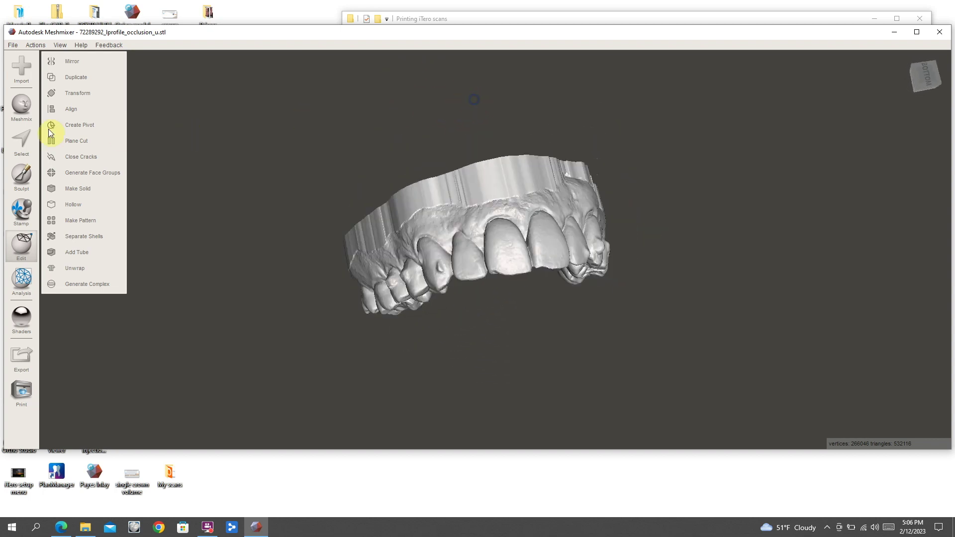
click(11, 49)
- Export the hollowed arch as binary STL 'hollow' into Desktop > Printing iTero scans
click(28, 181)
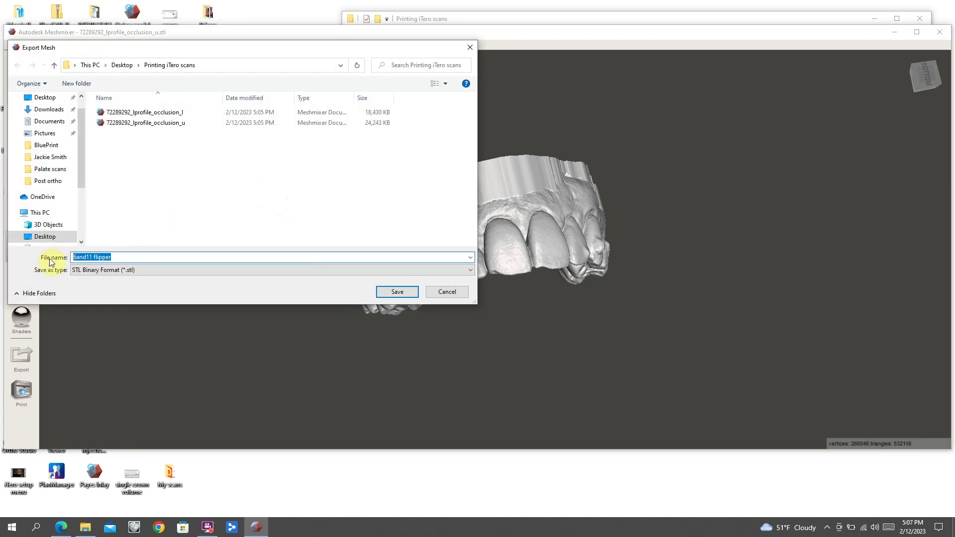
text(hollow)
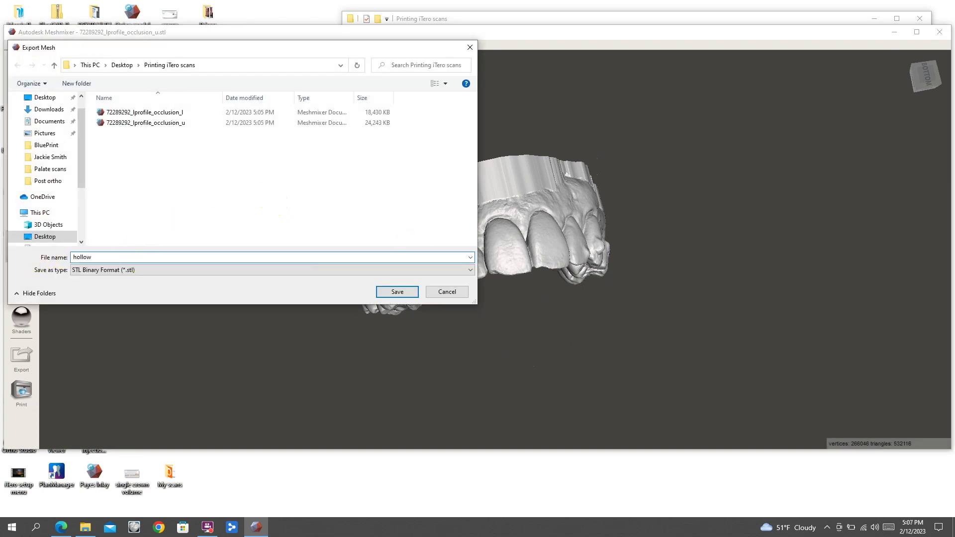
click(39, 97)
scroll(180, 195, down, 1)
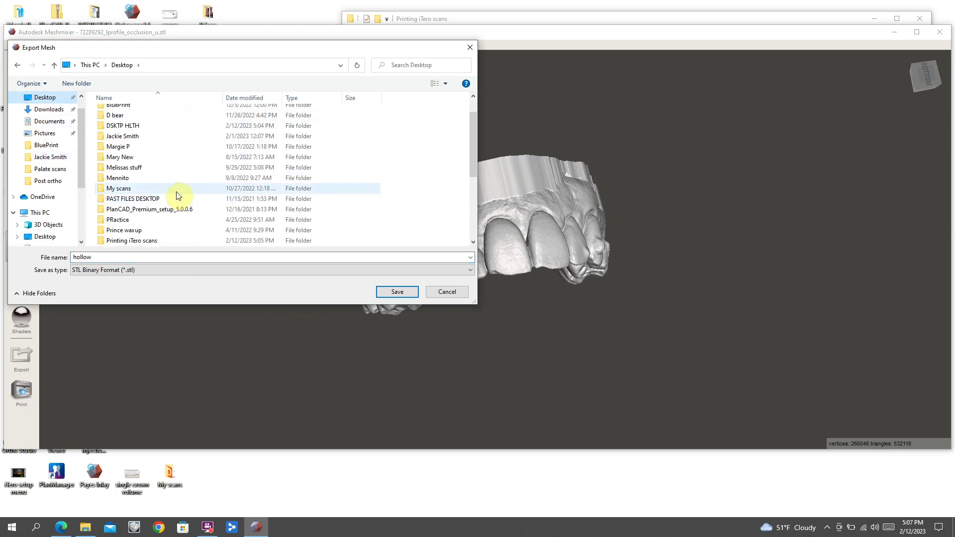
scroll(175, 190, down, 1)
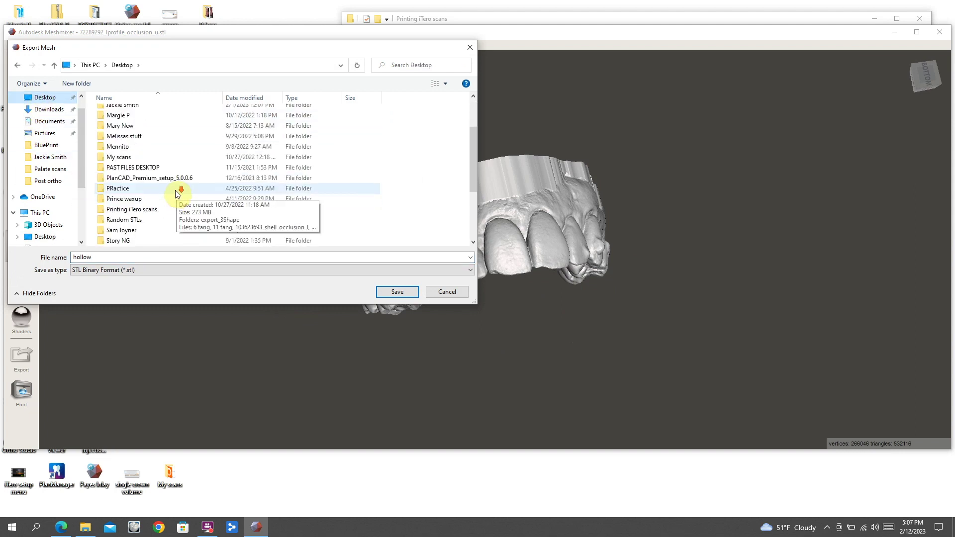
scroll(171, 198, down, 2)
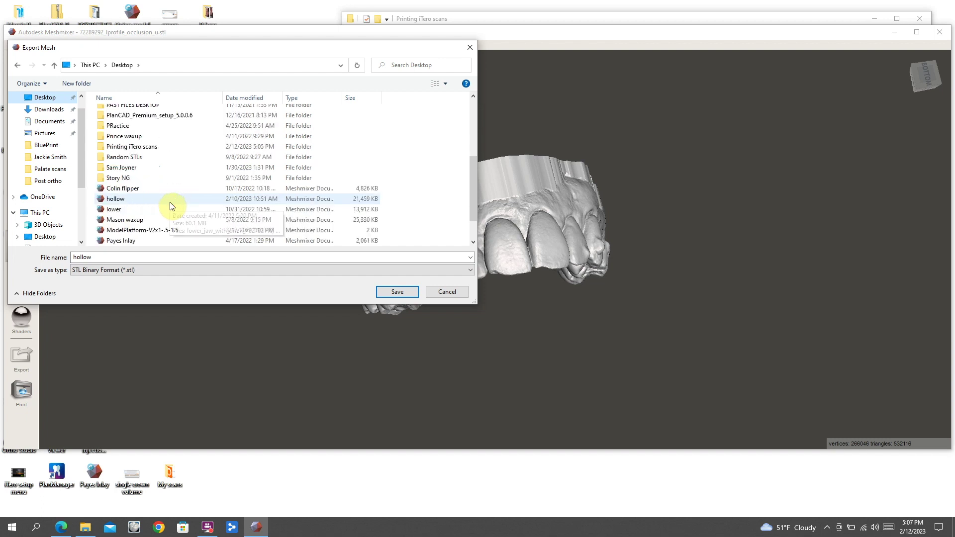
scroll(167, 199, up, 1)
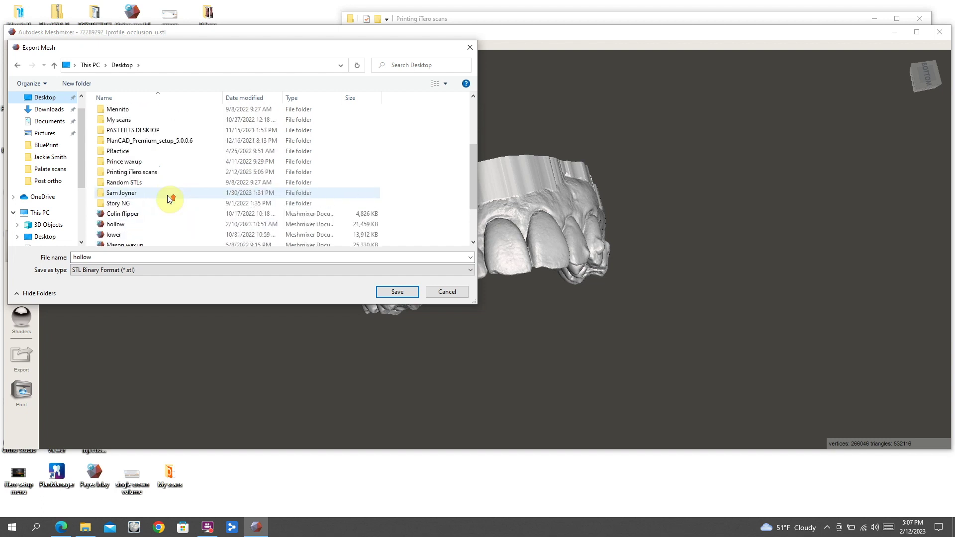
double_click(154, 172)
click(397, 292)
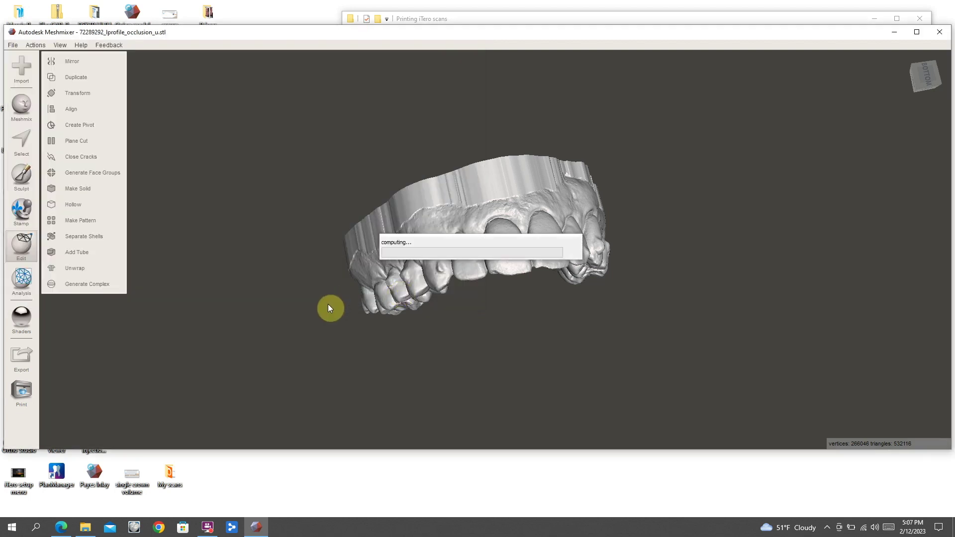
right_drag(649, 188, 667, 198)
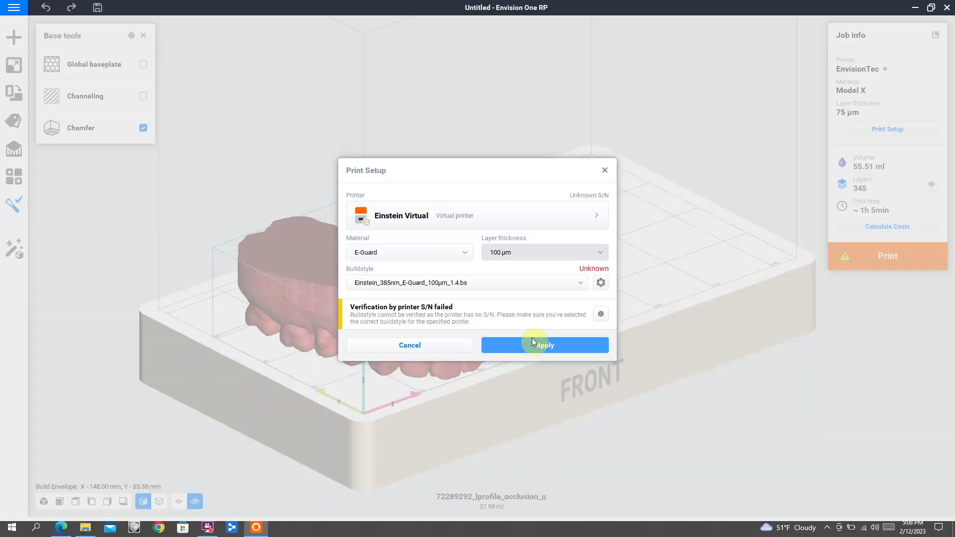
- Apply Model_X material at 50 µm layer thickness on the Einstein Virtual printer
click(465, 252)
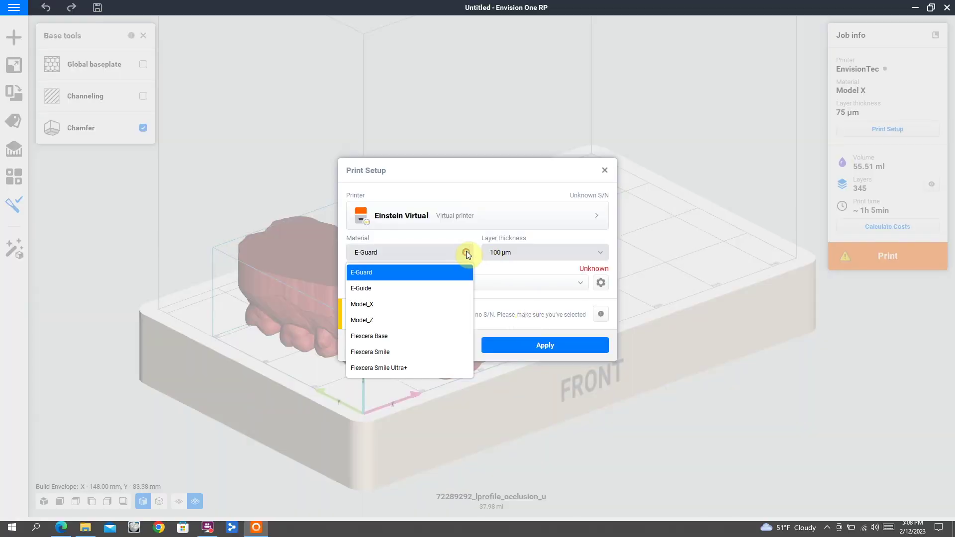
click(440, 302)
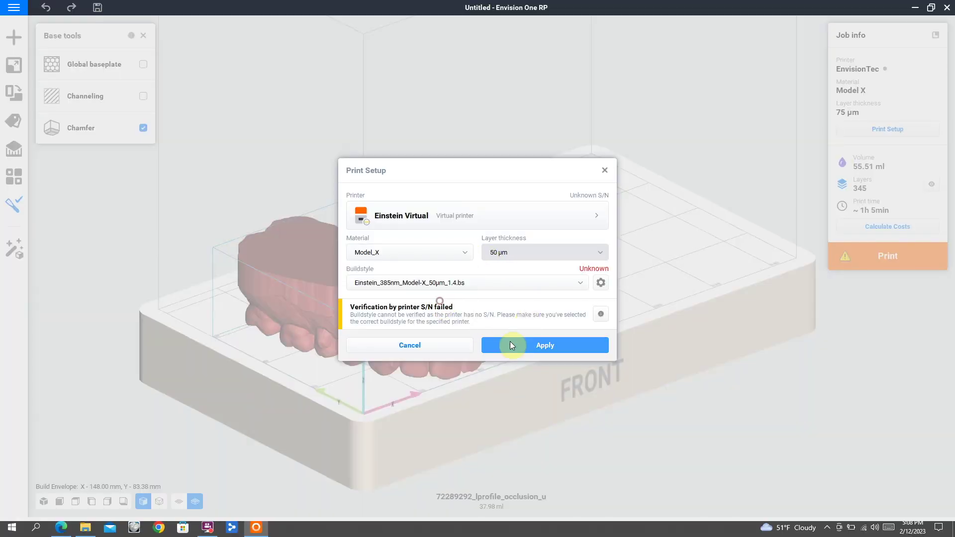
click(565, 342)
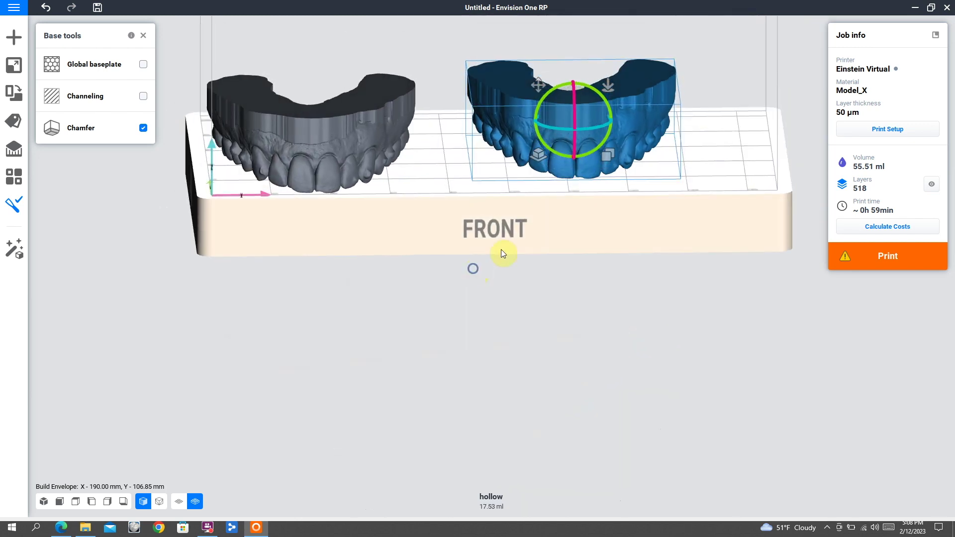
- Flip both the hollow and the solid arch models upside down
click(608, 86)
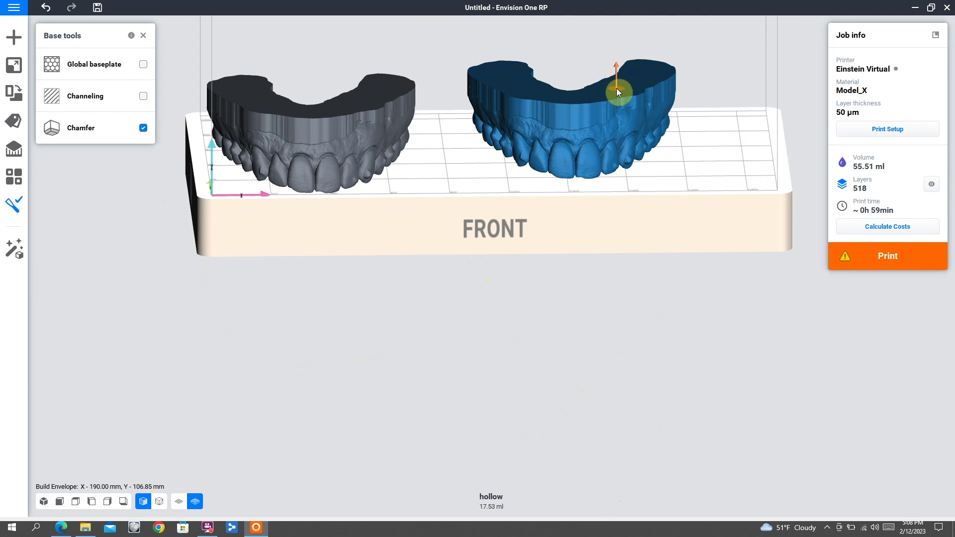
click(616, 88)
click(366, 109)
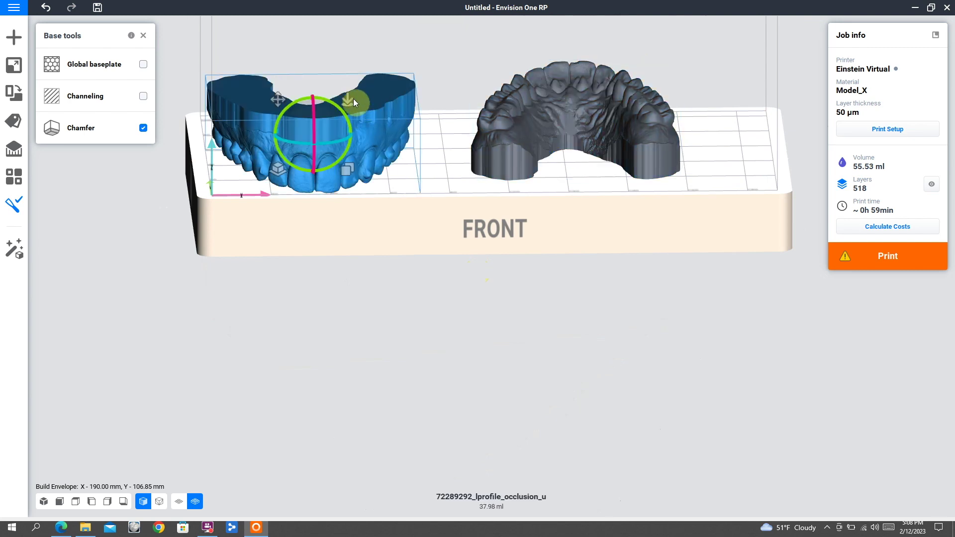
click(349, 101)
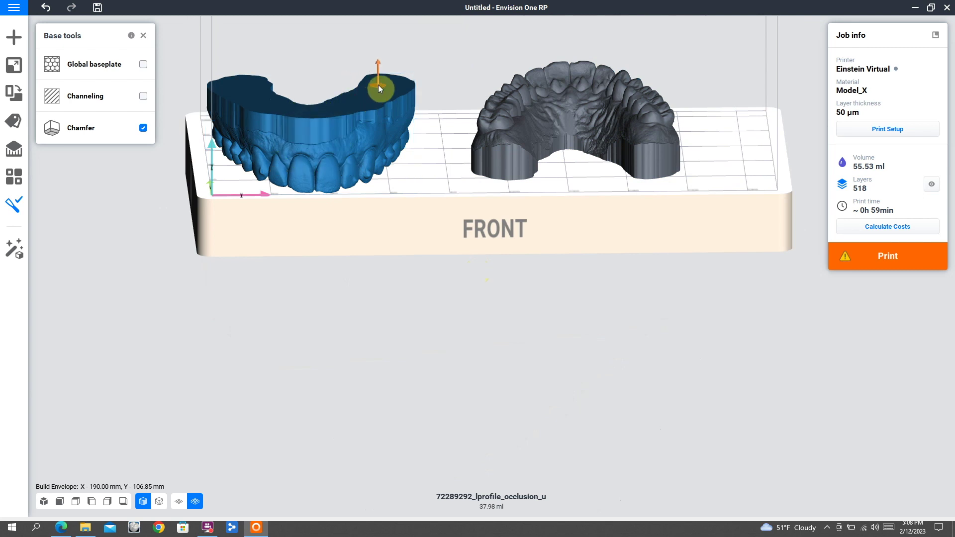
click(392, 116)
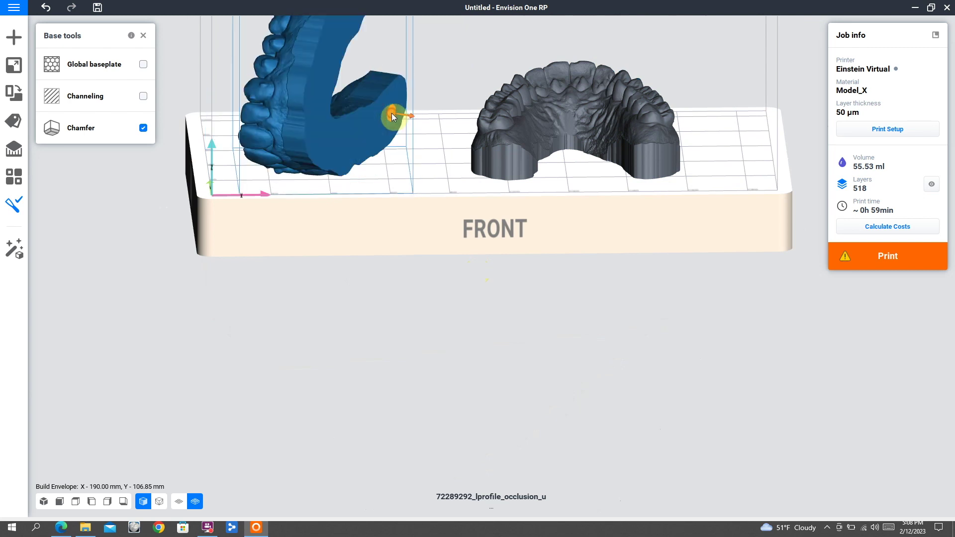
click(389, 120)
- Lay the 38.10 ml solid arch flat on the plate and move it into place
right_drag(342, 73, 278, 228)
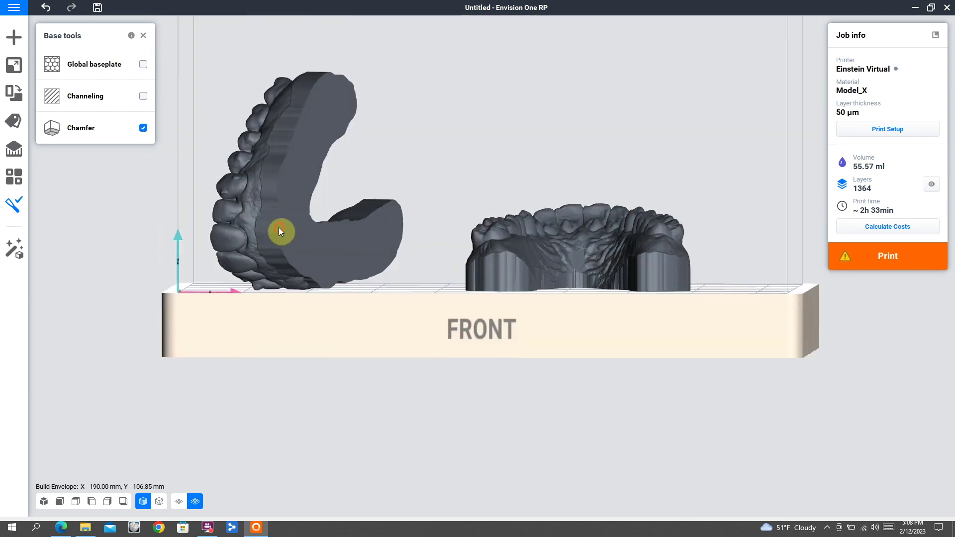
scroll(343, 185, down, 3)
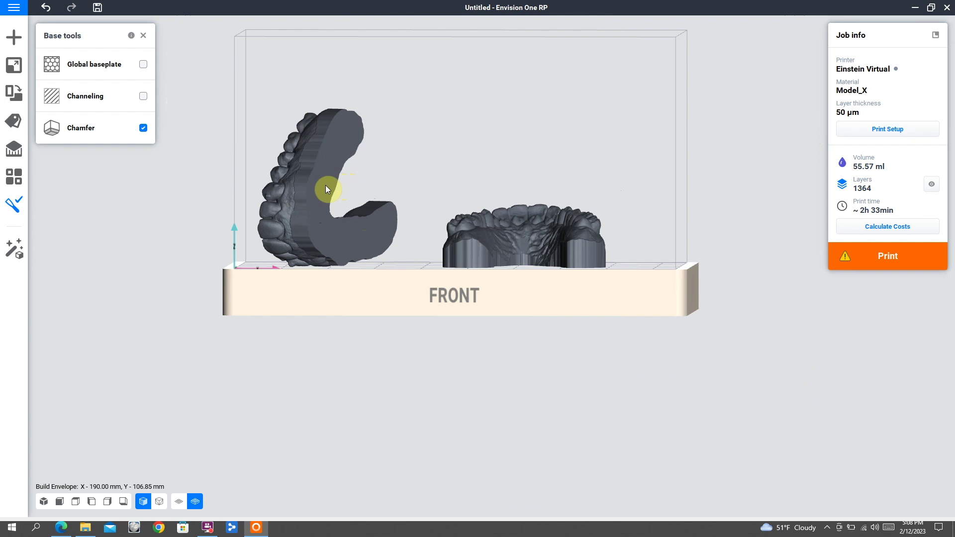
click(357, 257)
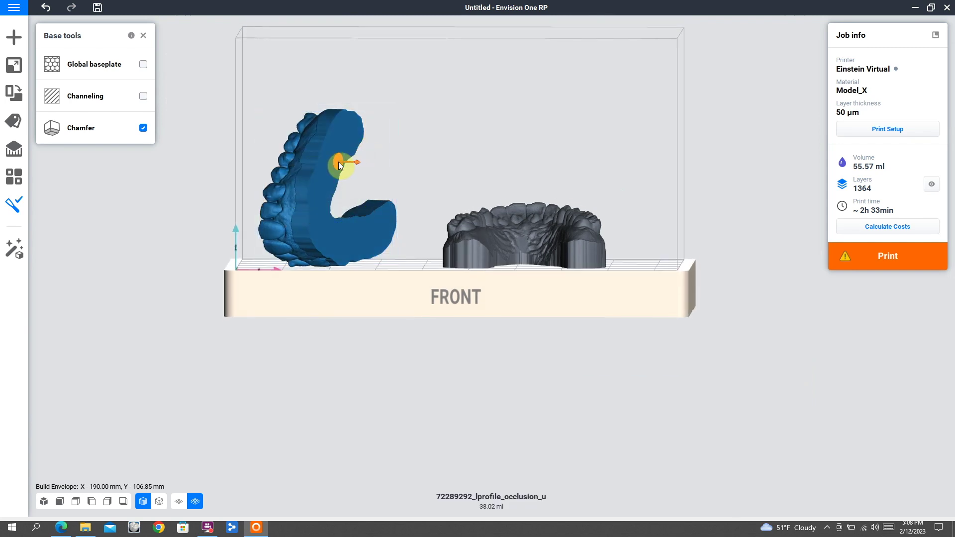
click(338, 163)
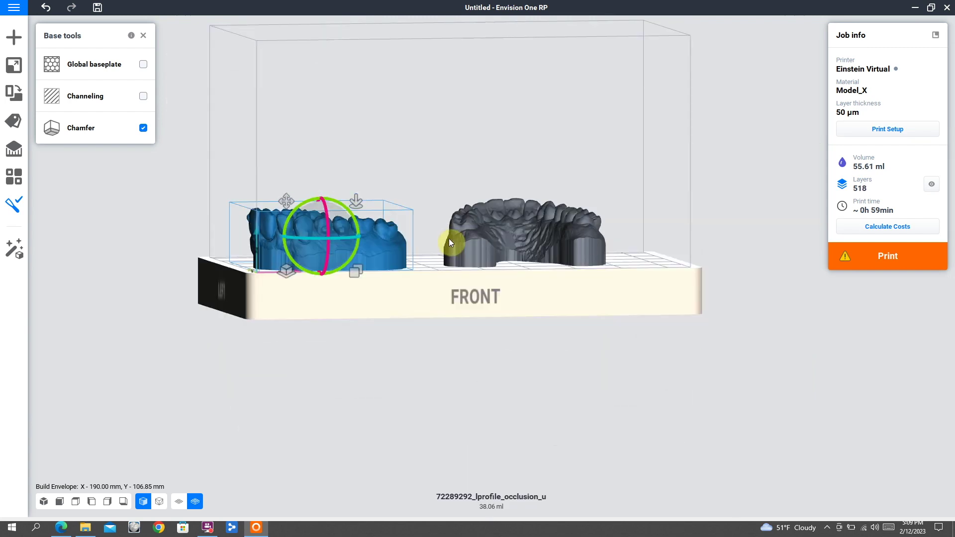
right_drag(449, 240, 382, 209)
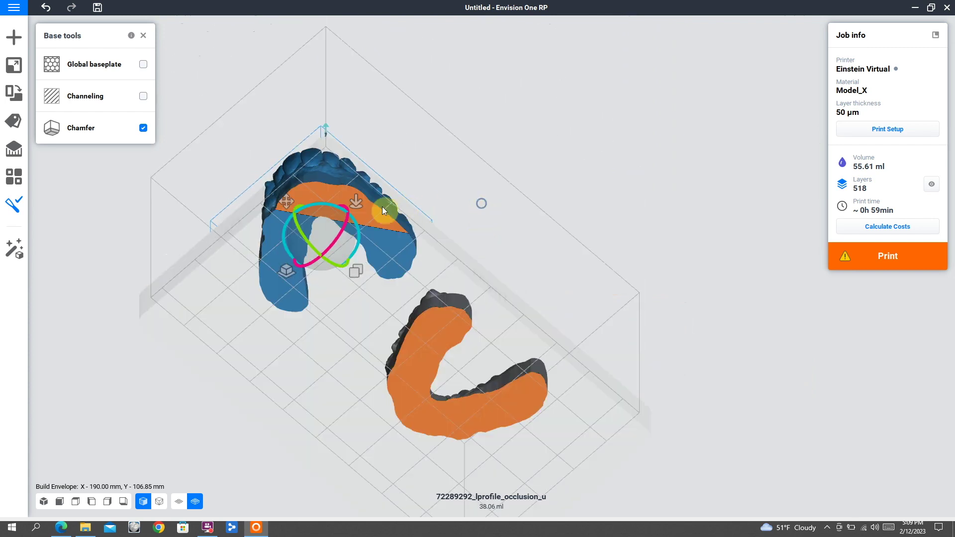
click(289, 235)
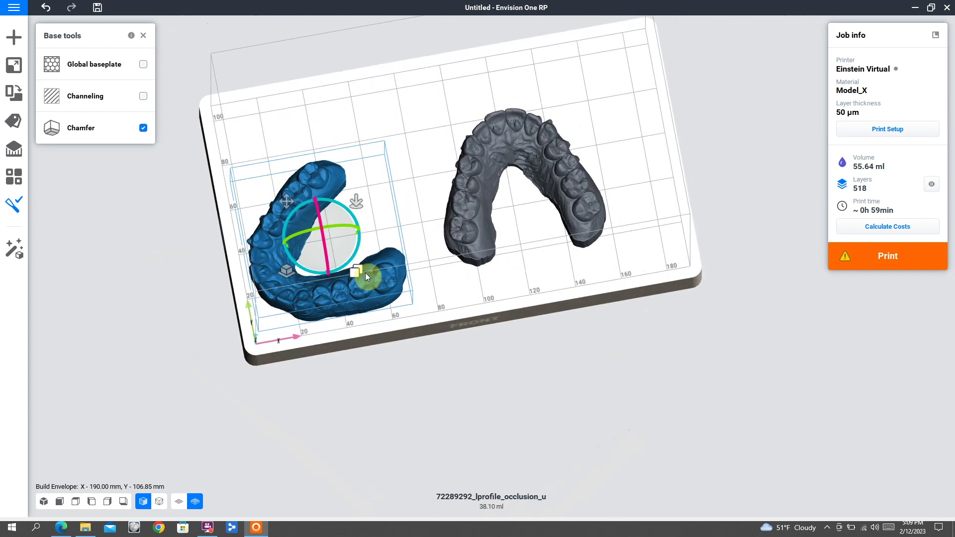
drag(289, 197, 309, 160)
right_drag(309, 161, 443, 196)
- Raise the base cut on the solid arch, trimming it to 23.59 ml
scroll(385, 208, up, 5)
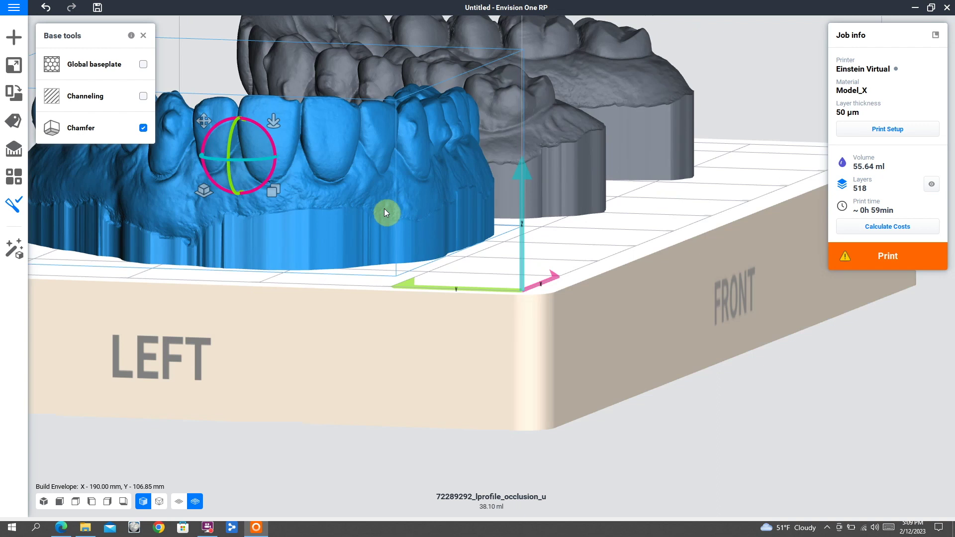
scroll(386, 211, down, 5)
right_drag(388, 211, 234, 209)
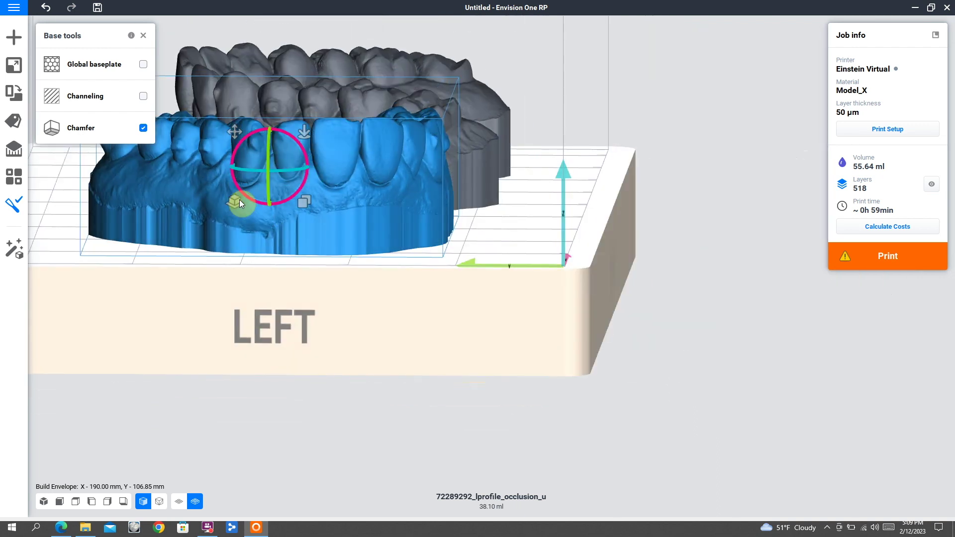
drag(239, 199, 234, 174)
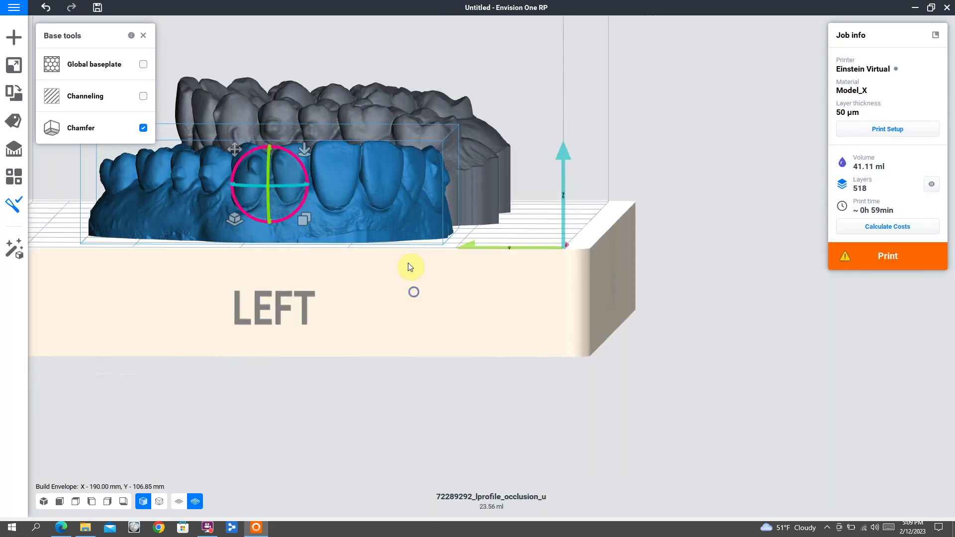
right_drag(410, 264, 343, 226)
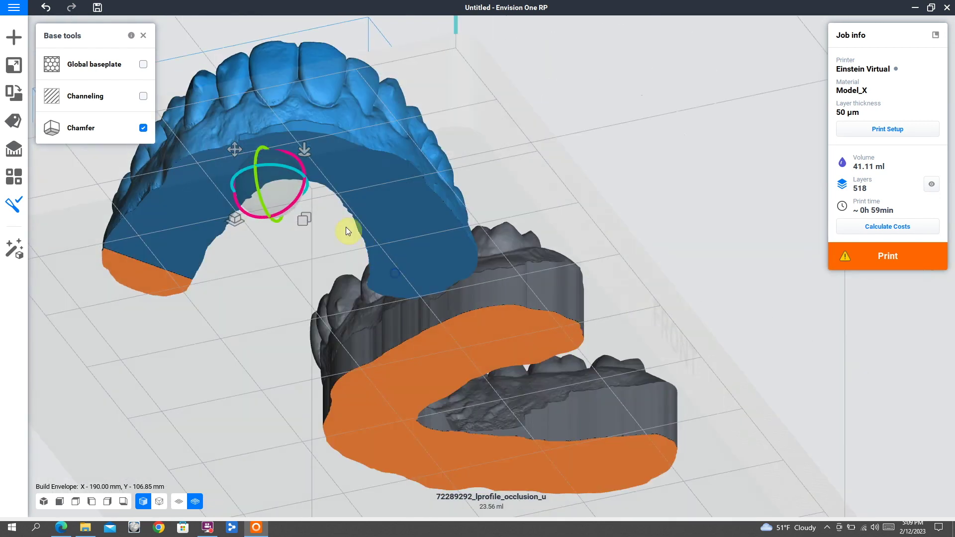
right_drag(338, 172, 250, 232)
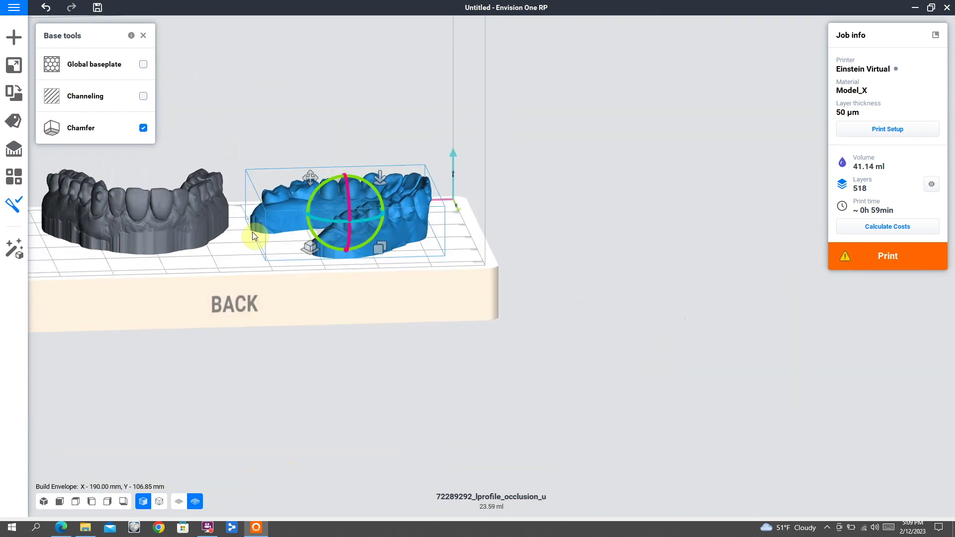
- Raise the hollow arch's base-cut plane, trimming it to 10.47 ml for 383 layers
click(172, 228)
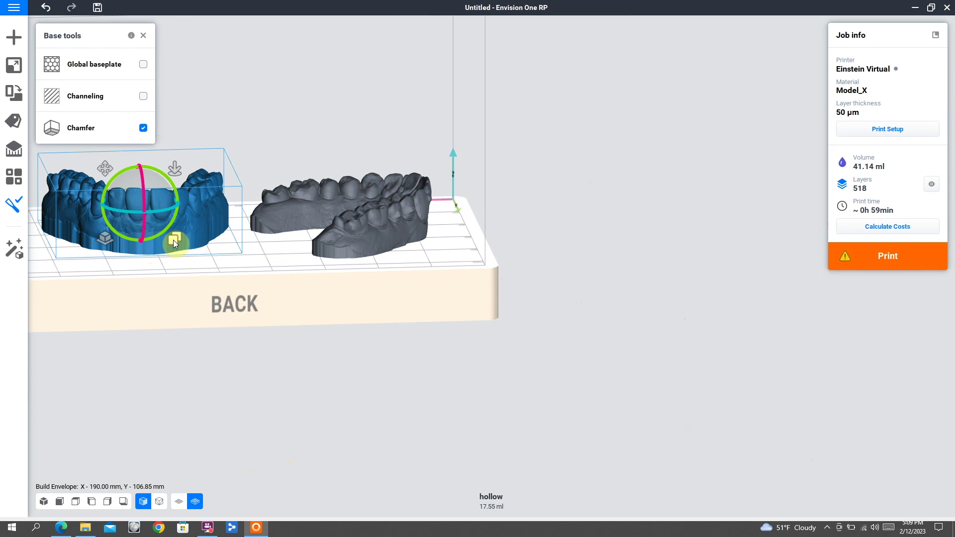
click(106, 240)
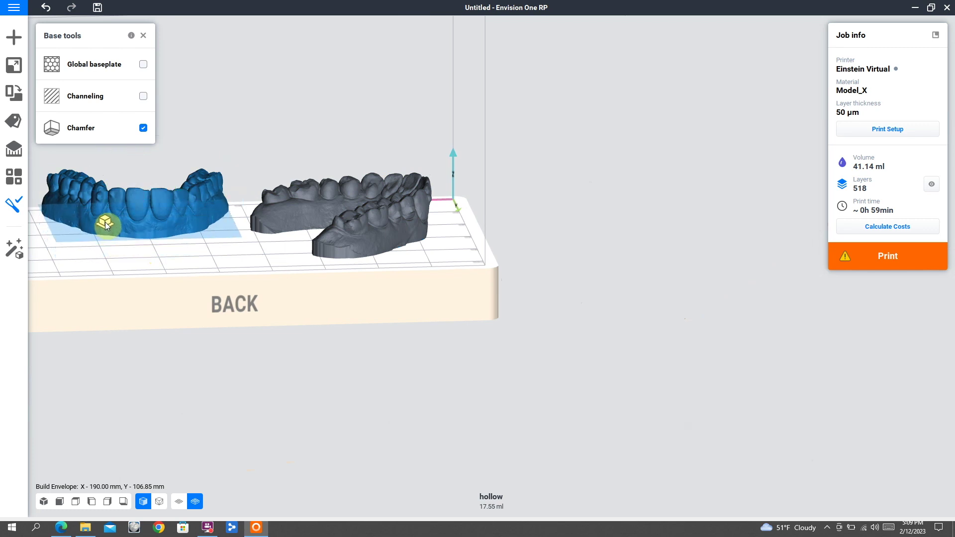
mouse_move(107, 223)
mouse_down()
mouse_move(110, 232)
mouse_move(108, 219)
mouse_up()
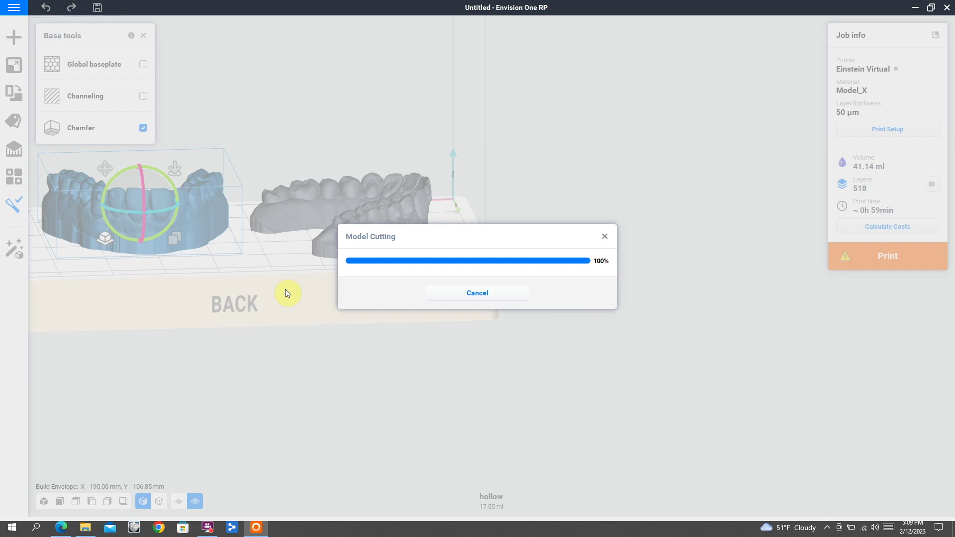
drag(279, 264, 477, 268)
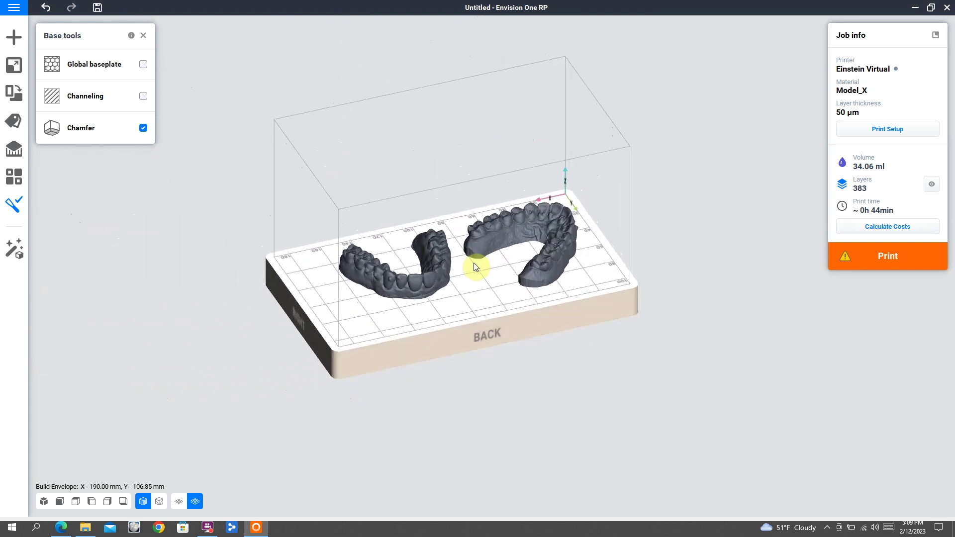
- Turn on Channeling for the build plate
click(143, 96)
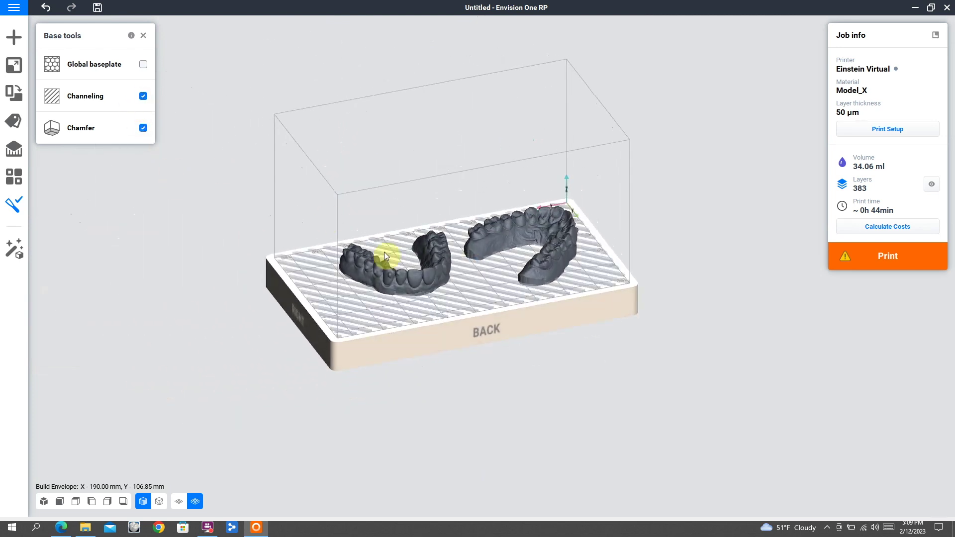
drag(384, 251, 330, 271)
scroll(462, 288, up, 5)
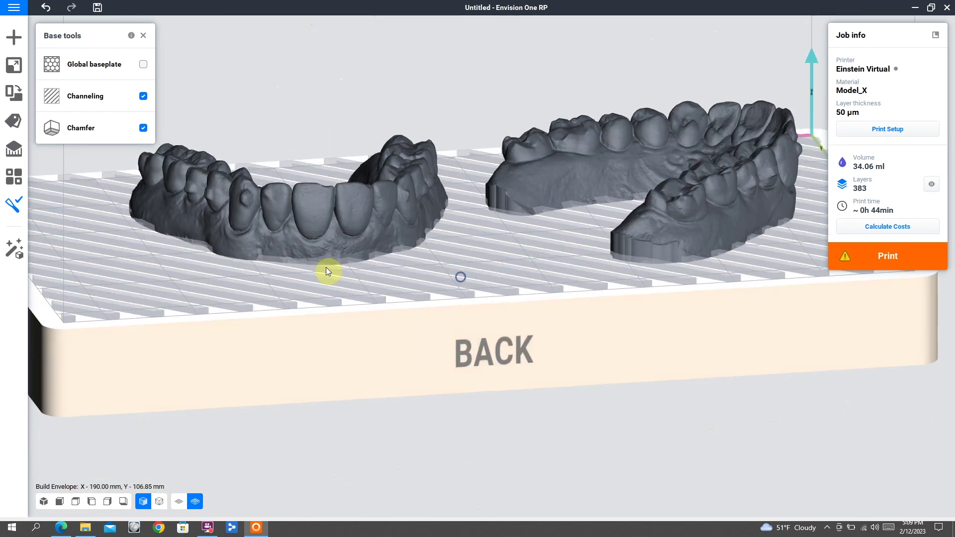
- Select both arches and set their supports to the Medium preset with a Fence base
click(13, 148)
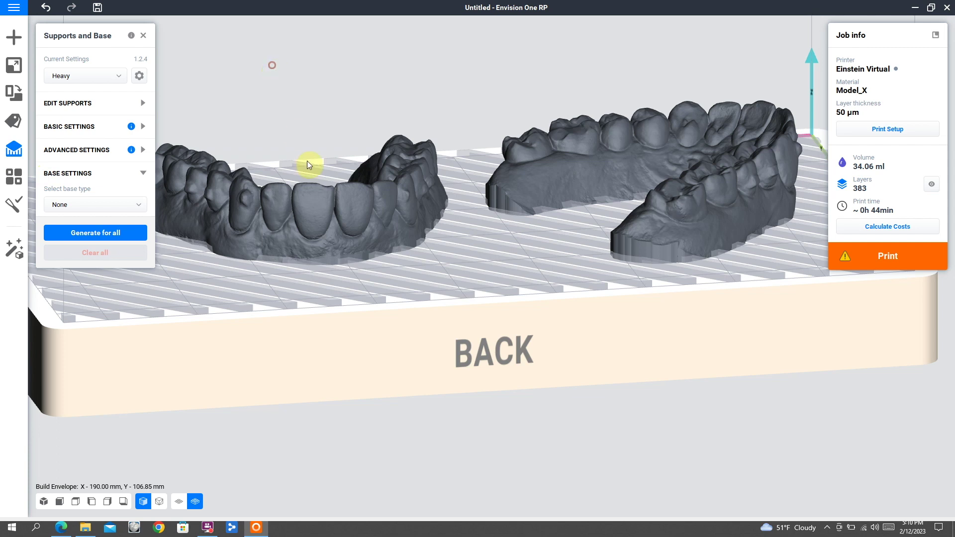
scroll(299, 140, down, 3)
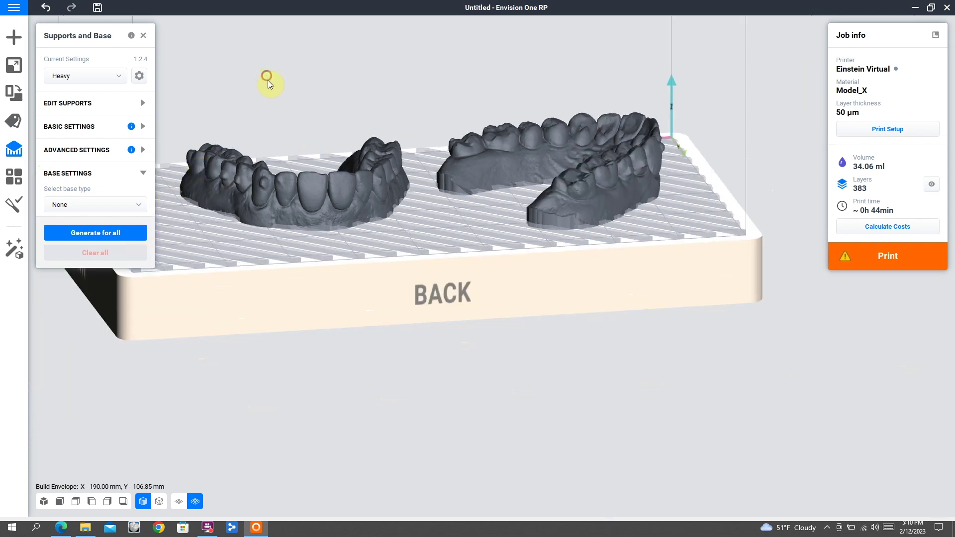
click(318, 196)
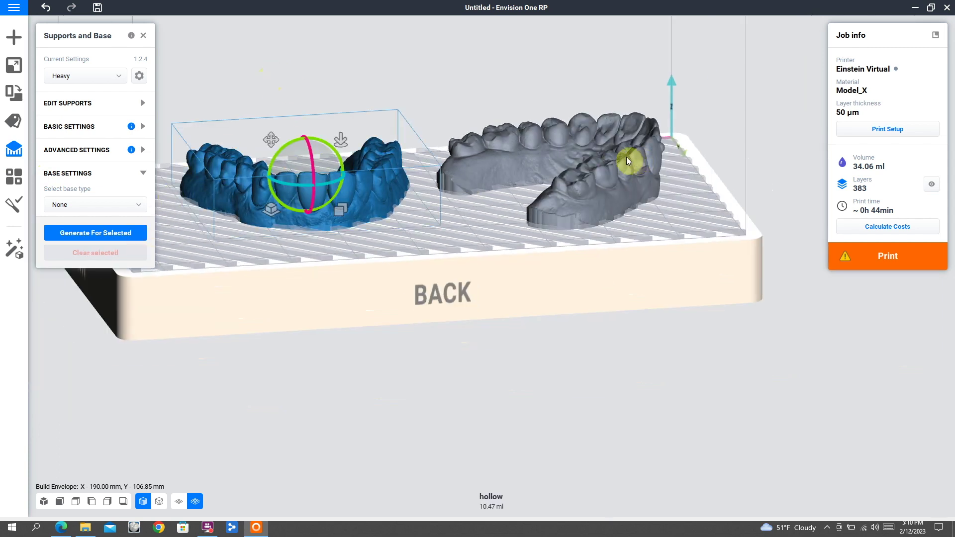
click(626, 157)
click(258, 89)
drag(273, 101, 590, 201)
click(97, 82)
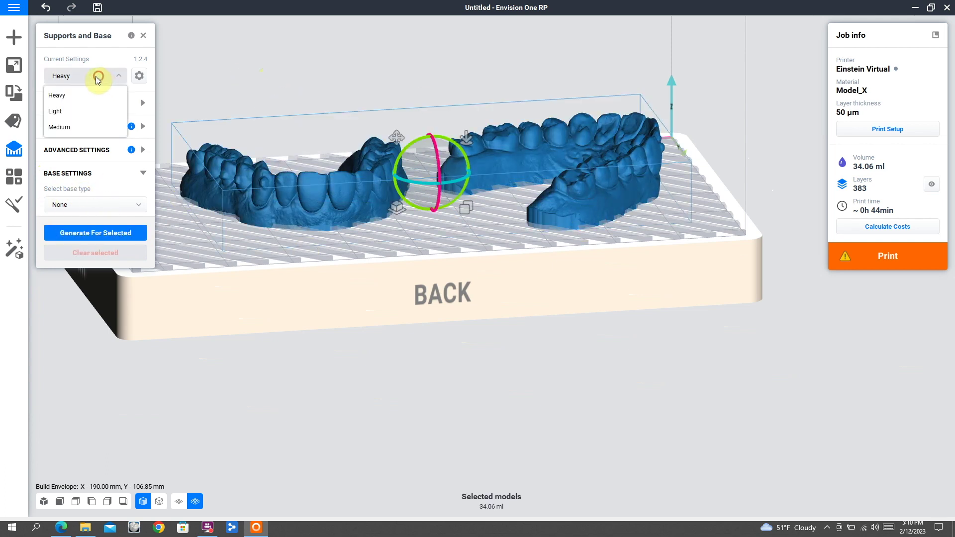
click(82, 124)
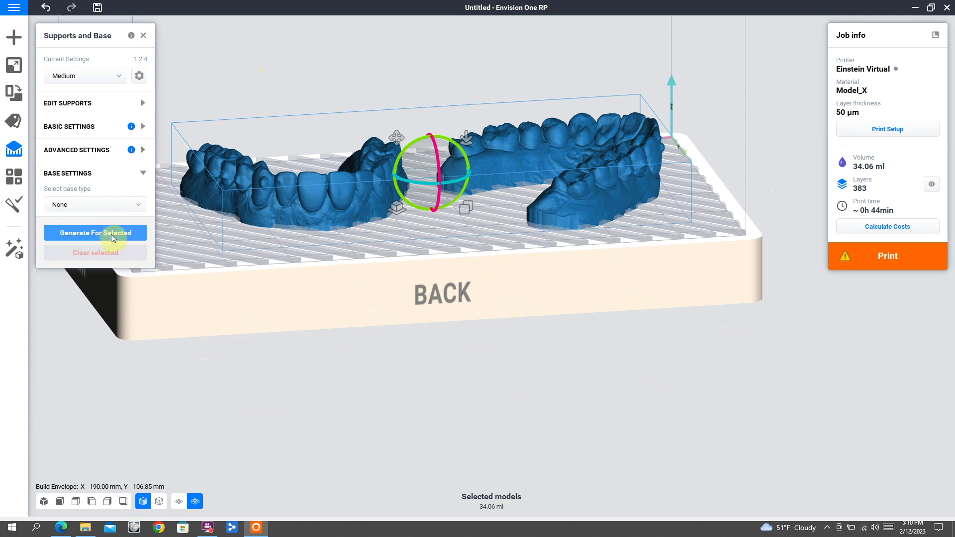
click(118, 205)
click(107, 257)
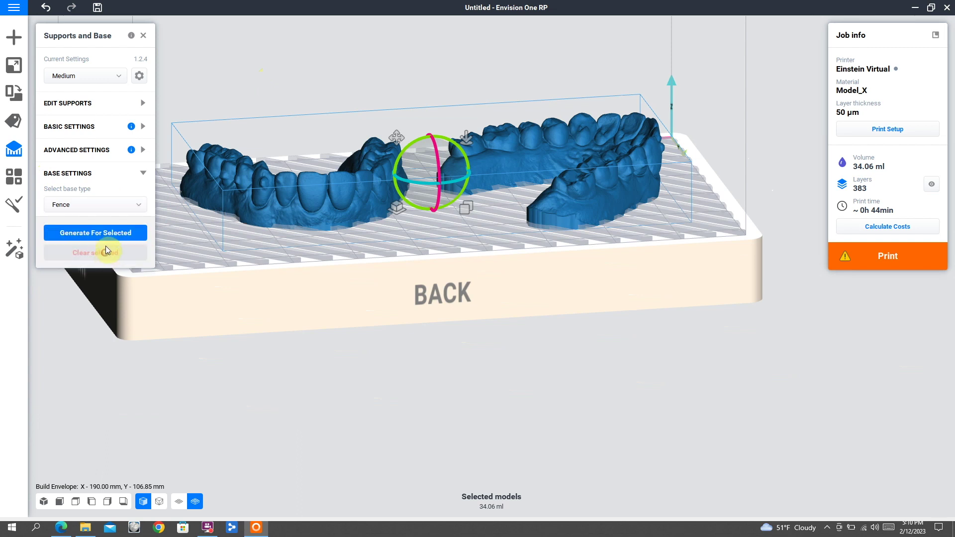
- Generate the supports for both arches, bringing the job to 39.18 ml and 463 layers, then reopen Print Setup
click(110, 232)
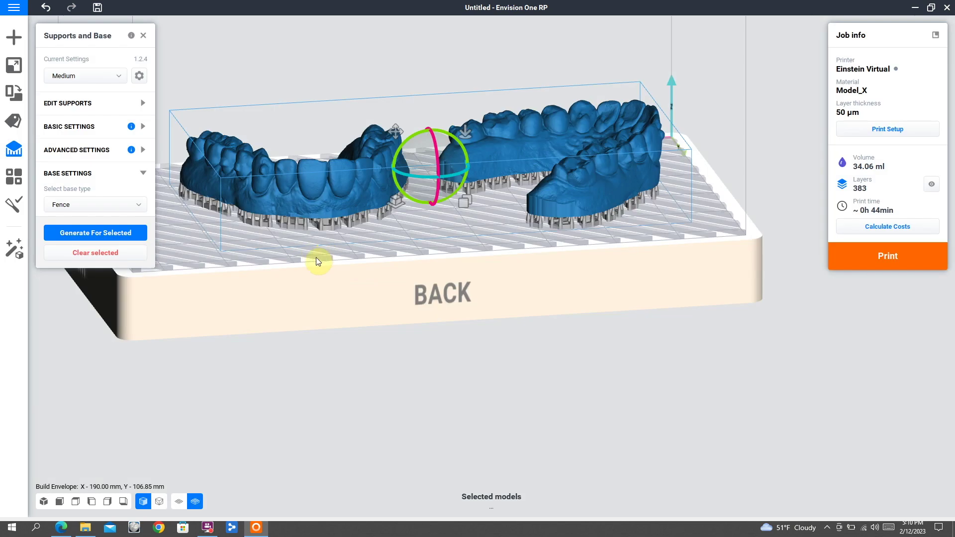
mouse_move(426, 246)
right_down()
mouse_move(427, 219)
mouse_move(428, 258)
right_up()
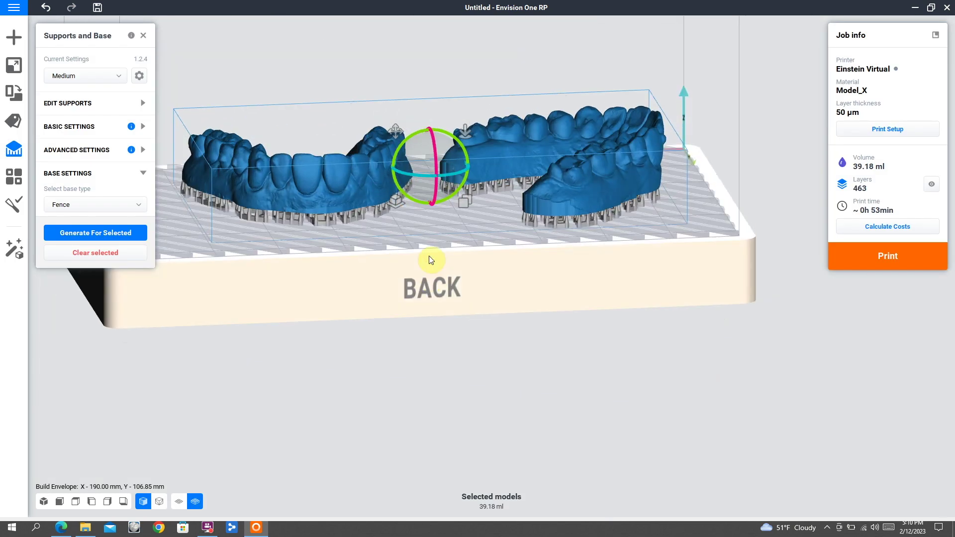
right_drag(349, 249, 366, 229)
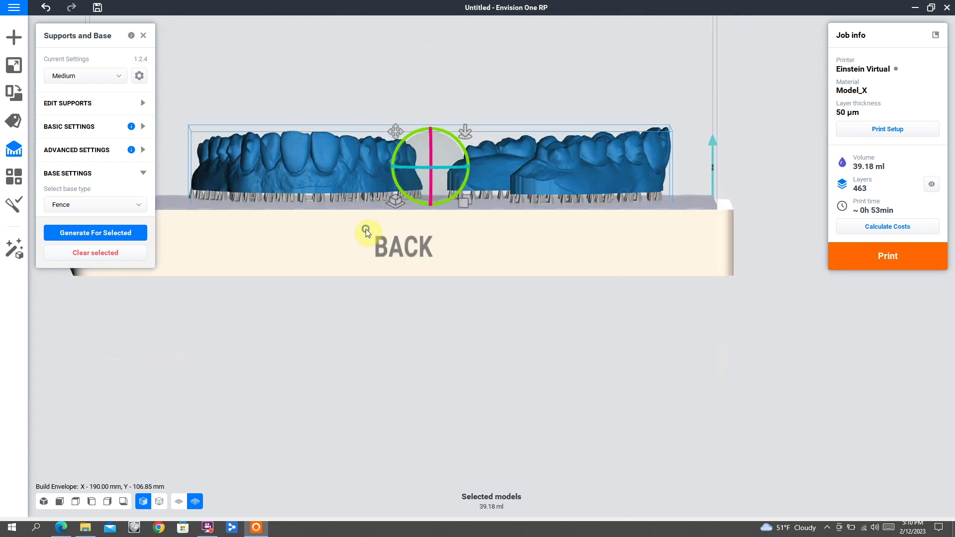
scroll(368, 224, down, 2)
middle_drag(428, 131, 517, 260)
right_drag(515, 243, 515, 255)
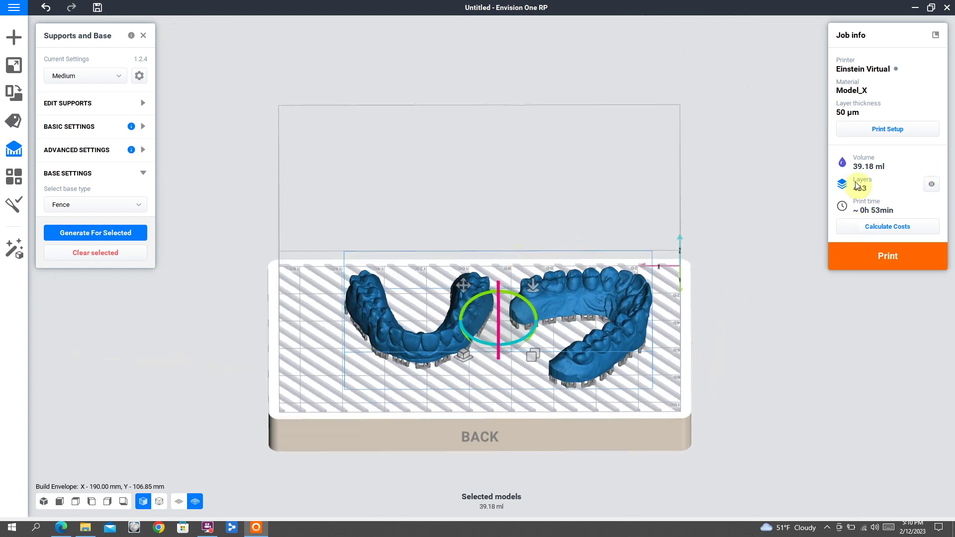
click(878, 128)
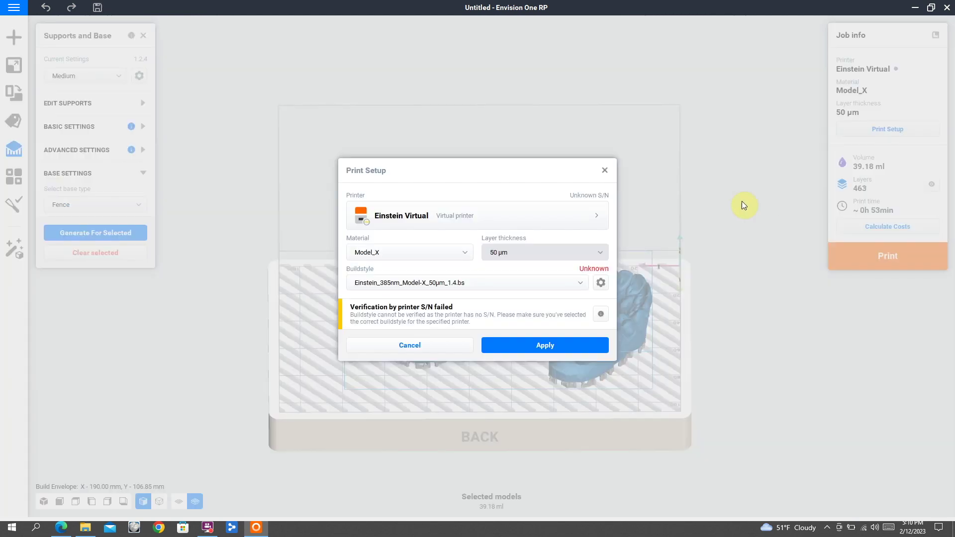
- Switch the print material to Model_Z at 100 µm and apply, accepting the supports update
click(450, 252)
click(413, 317)
click(527, 343)
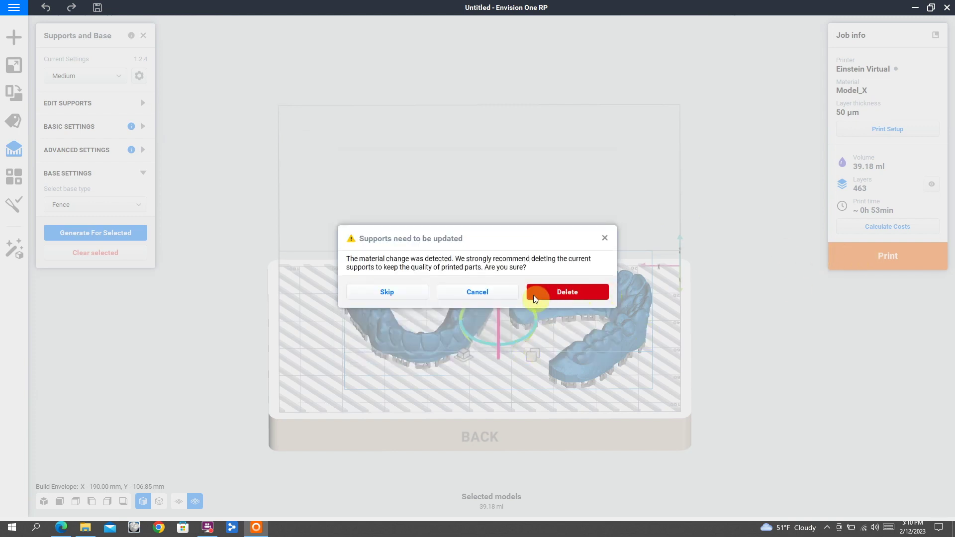
click(607, 291)
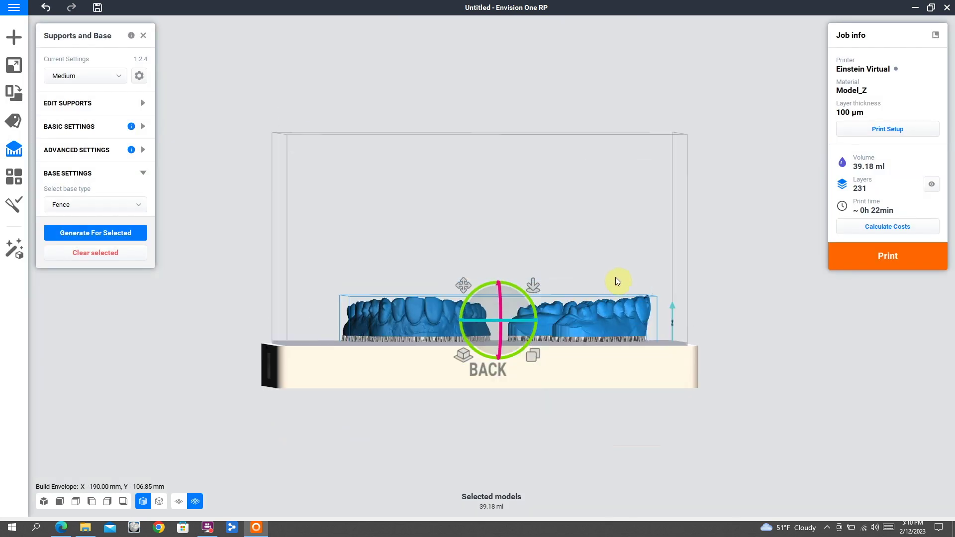
middle_drag(606, 293, 503, 273)
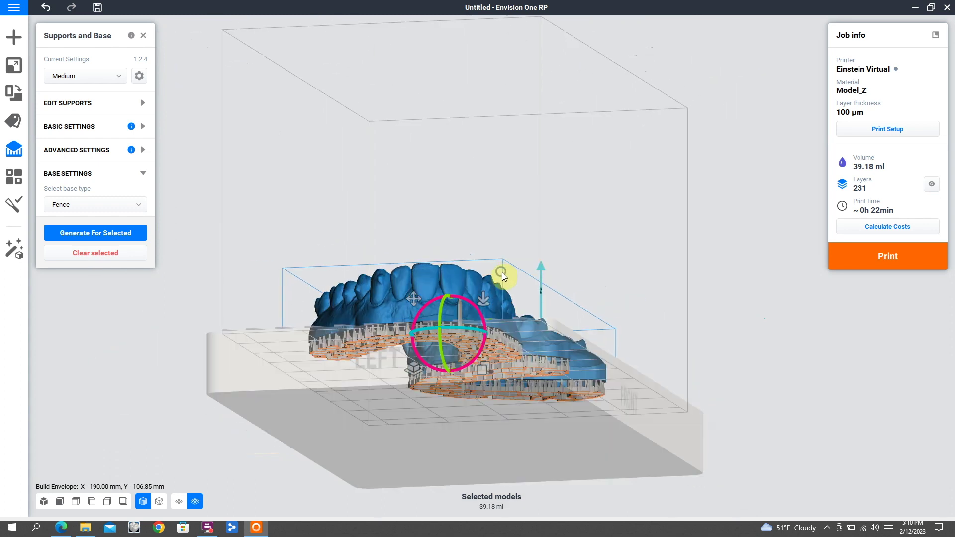
click(125, 104)
- Edit a support point on a front tooth and apply, giving 39.16 ml over 231 layers
click(97, 125)
scroll(376, 306, up, 6)
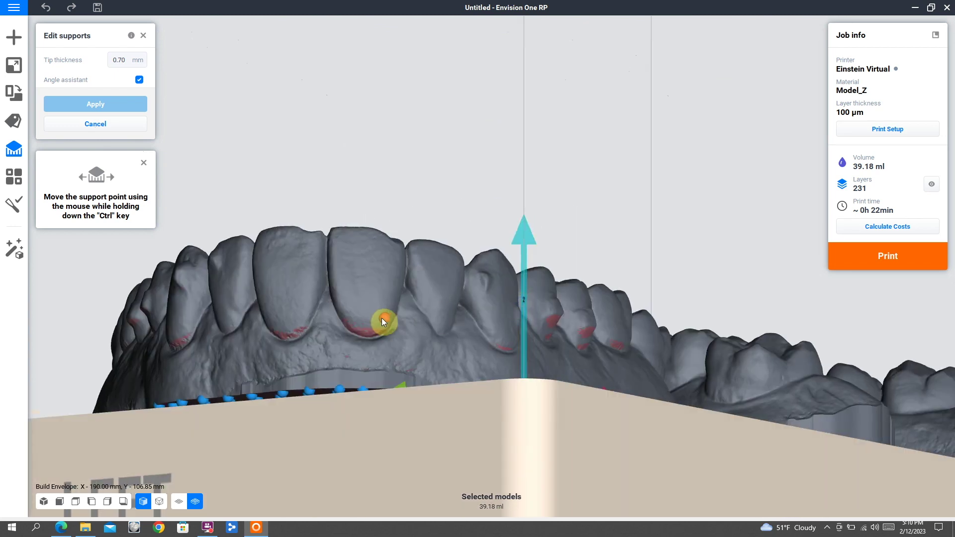
click(382, 321)
middle_drag(435, 314, 380, 320)
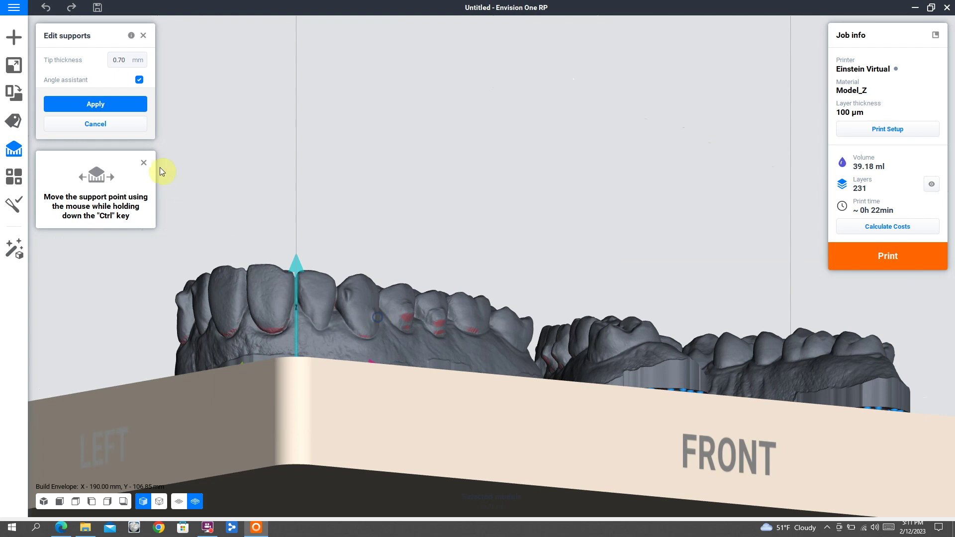
click(106, 103)
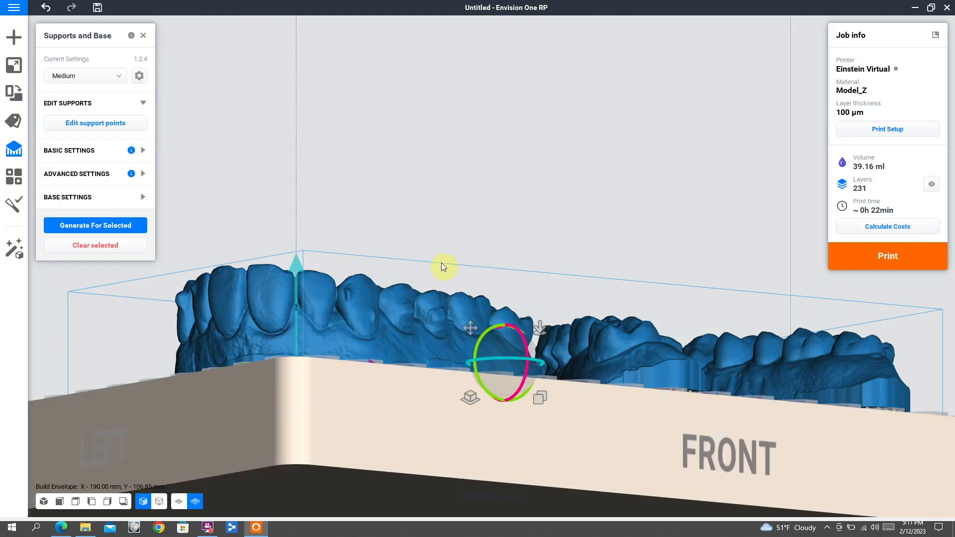
middle_drag(441, 263, 470, 243)
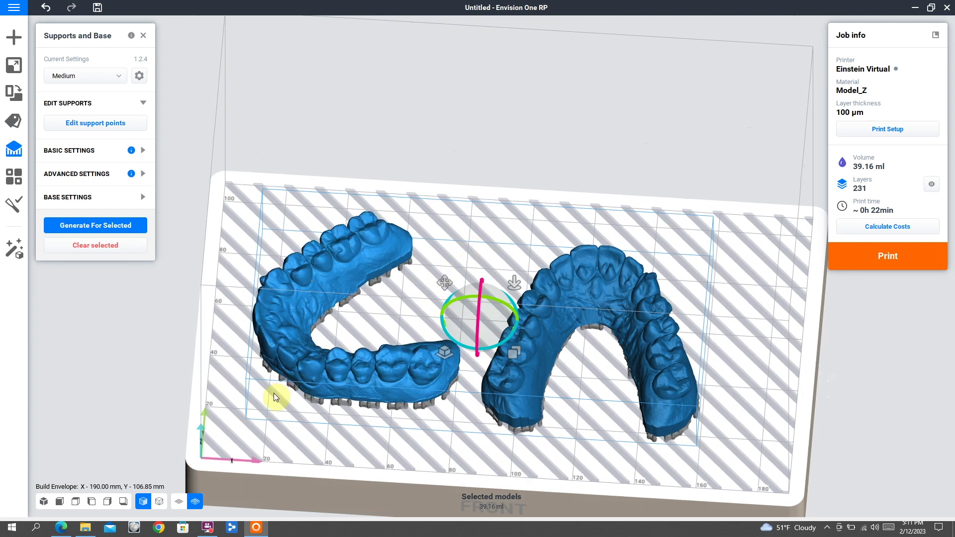